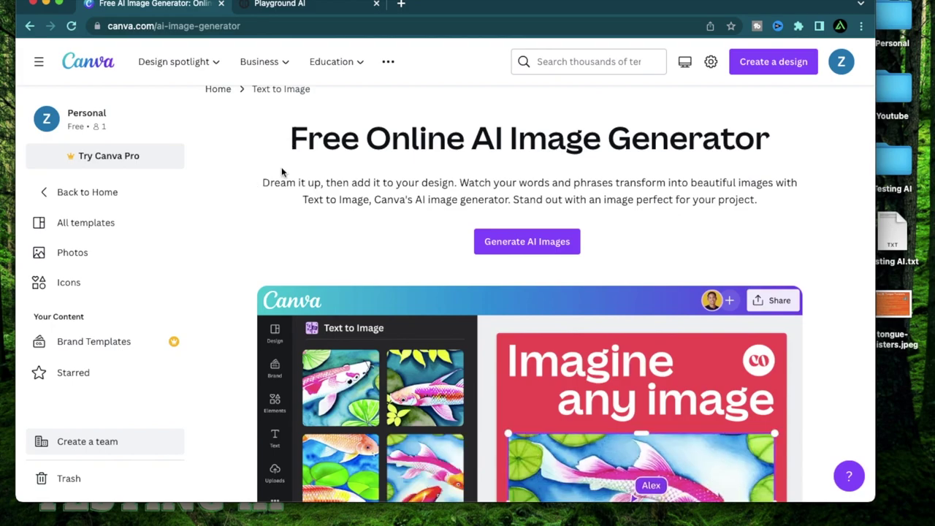
Zoom the Canva AI Image Generator page in and back out, then move to the Playground AI gallery.
mouse_move(181, 61)
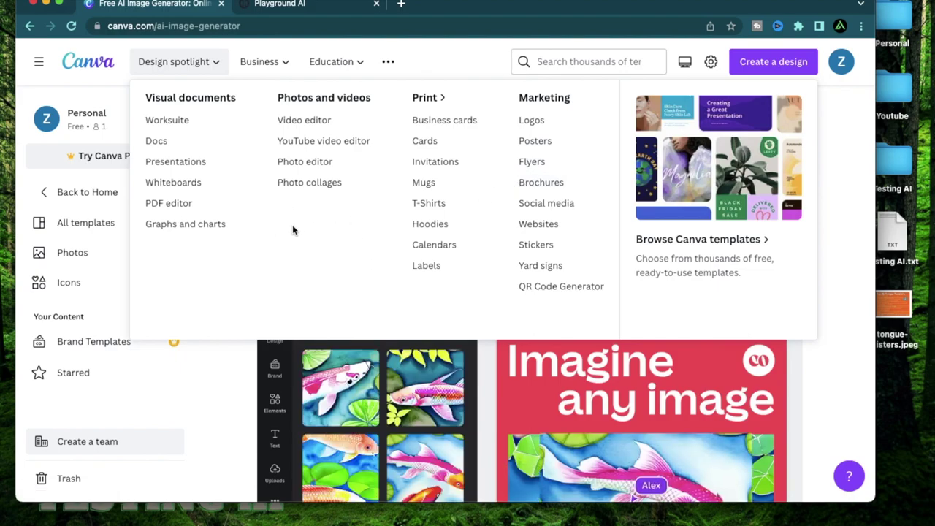
key(super+plus)
key(super+plus)
key(super+plus)
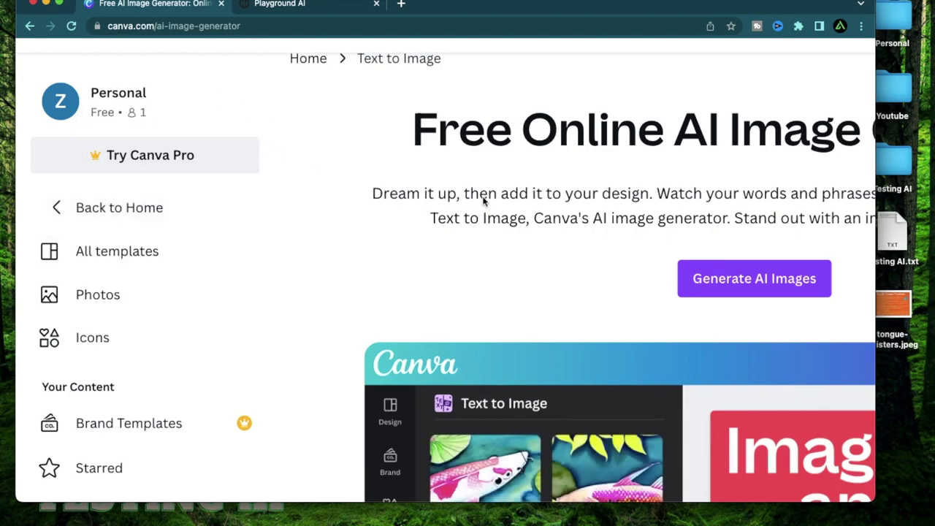
key(super+minus)
key(super+minus)
key(super+minus)
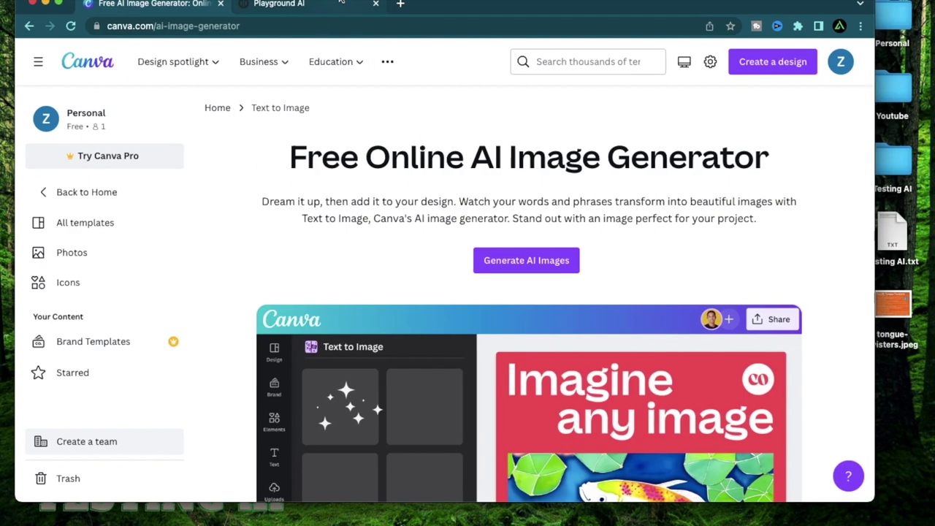
click(265, 6)
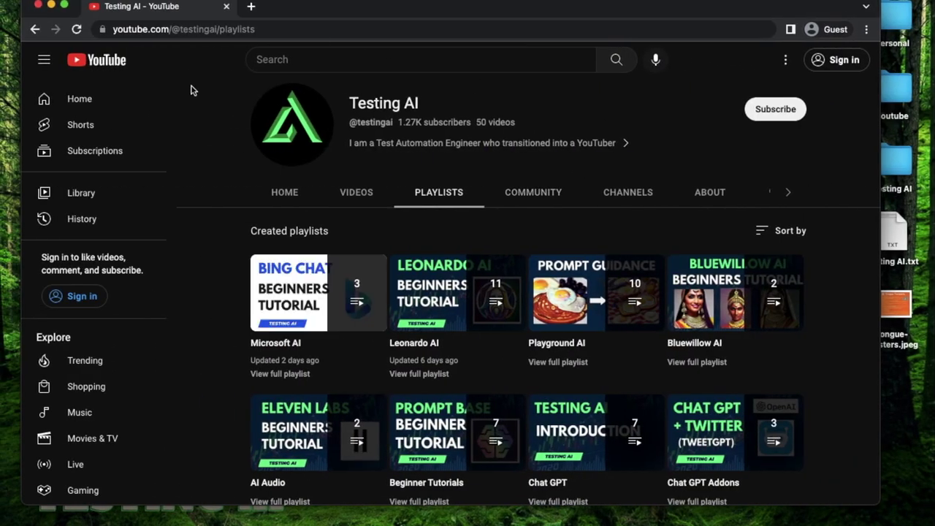
View the Testing AI channel's full 10-video Playground AI playlist, then return to the Playground AI window.
scroll(523, 210, down, 2)
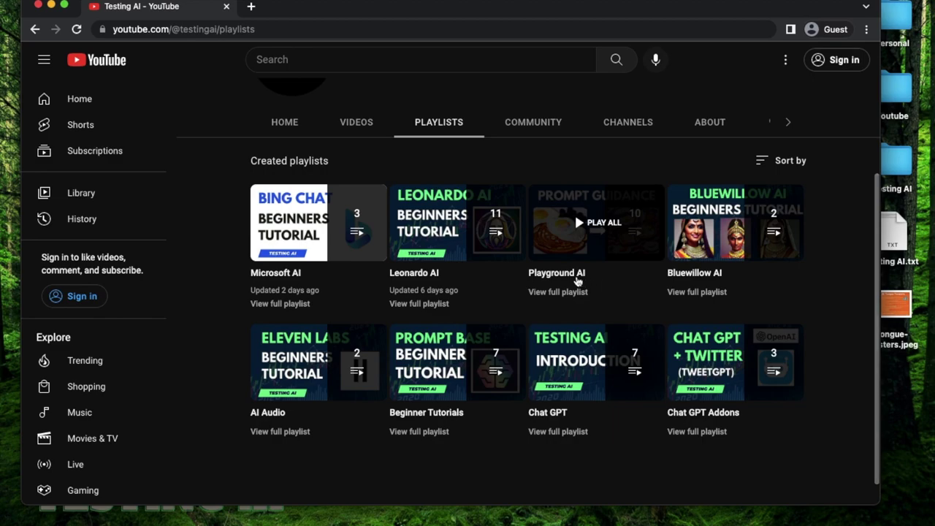
click(574, 295)
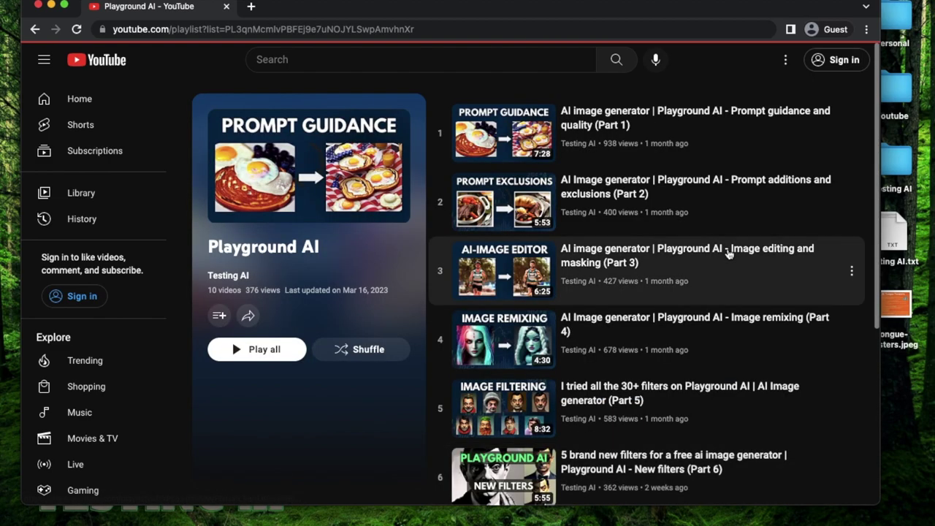
scroll(707, 336, down, 5)
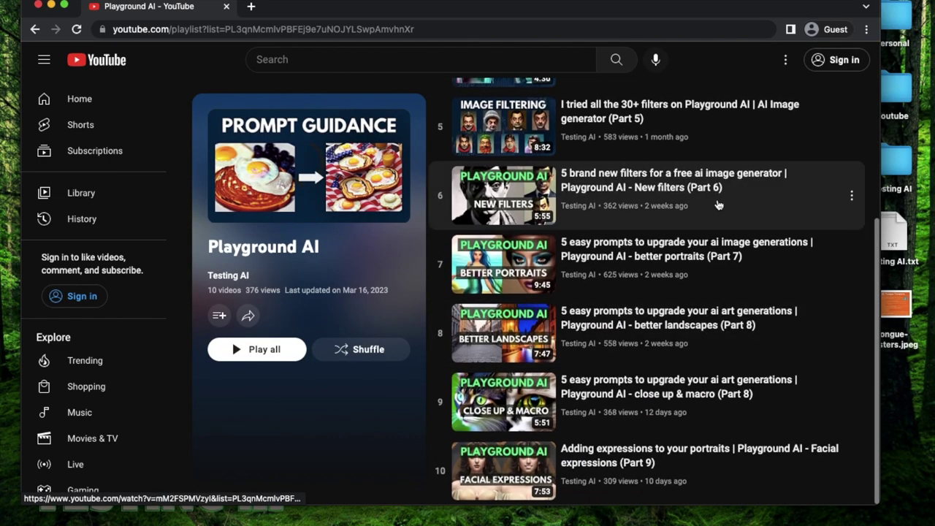
scroll(718, 205, up, 5)
key(ctrl+Right)
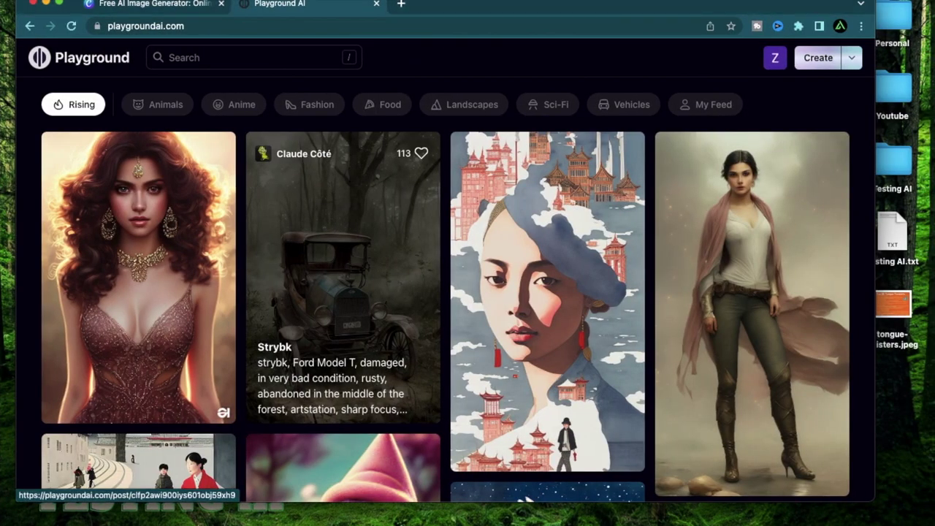
Glance at the Playground AI gallery and settle back on Canva's Free Online AI Image Generator page.
click(139, 12)
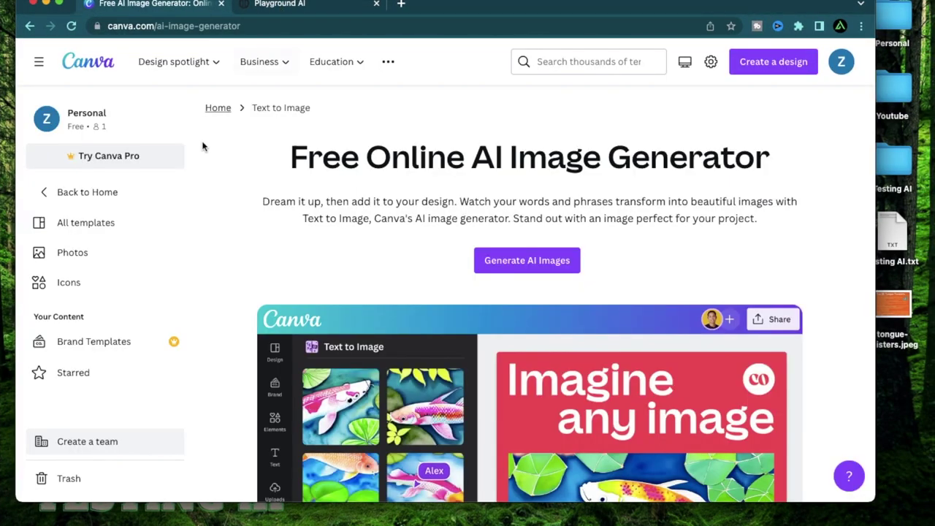
scroll(204, 168, down, 1)
scroll(278, 160, up, 1)
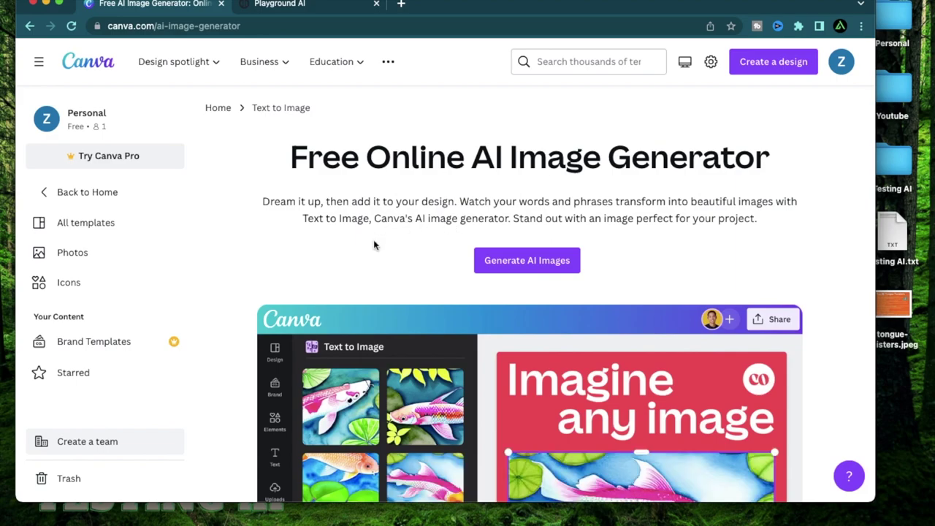
click(323, 6)
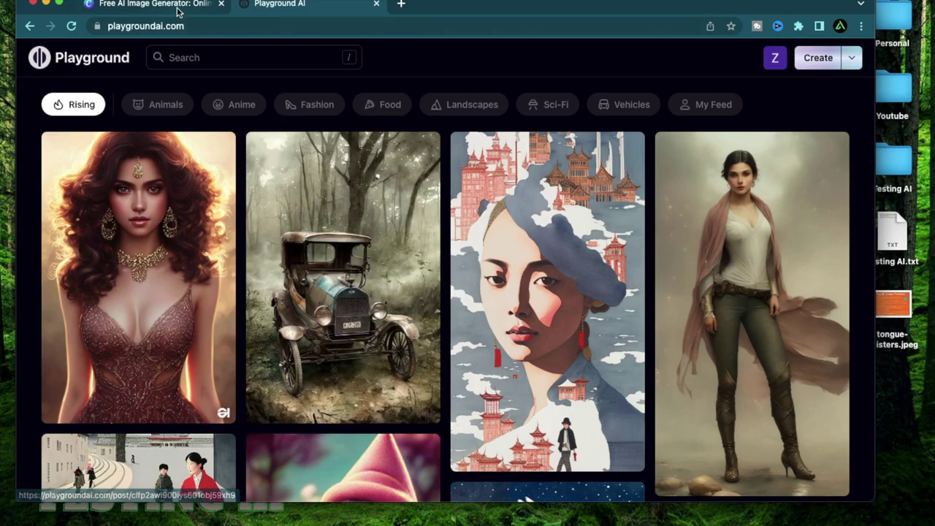
click(153, 4)
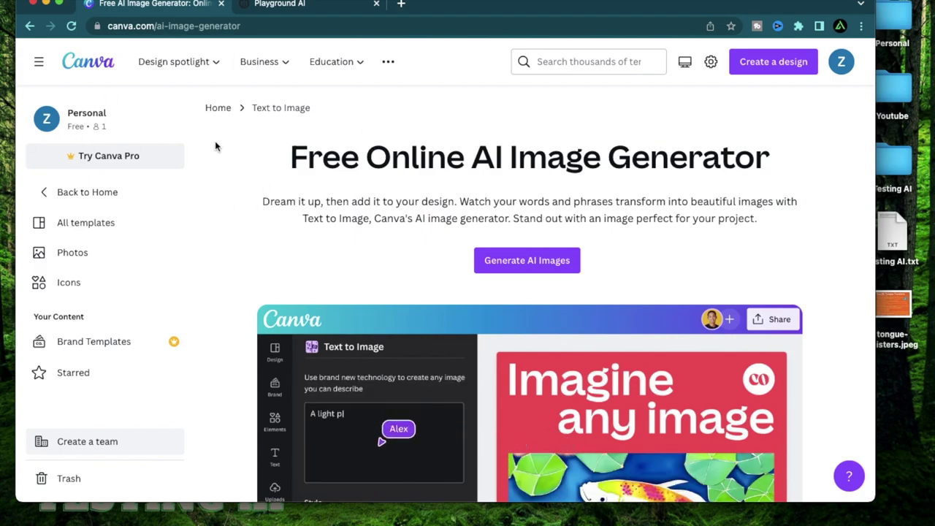
click(156, 27)
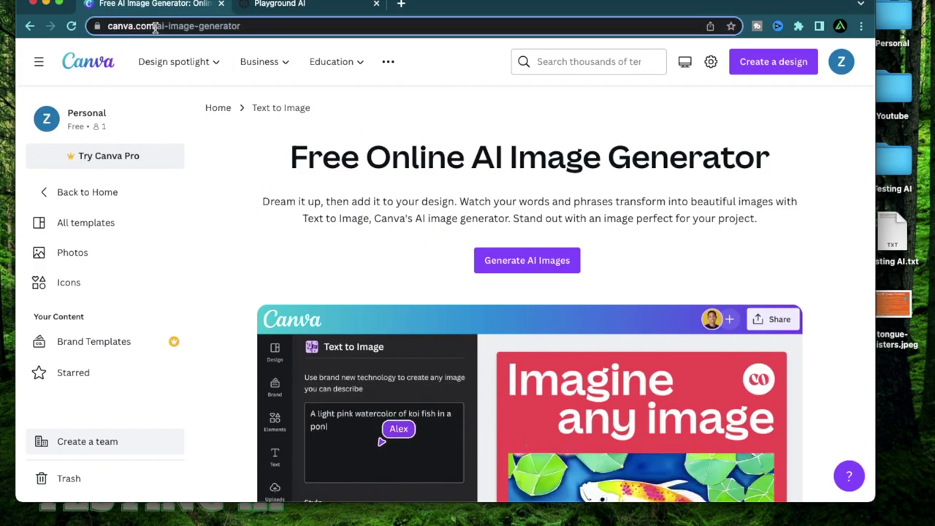
Launch Generate AI Images and start an untitled Instagram Post design with Text to Image.
drag(156, 27, 271, 28)
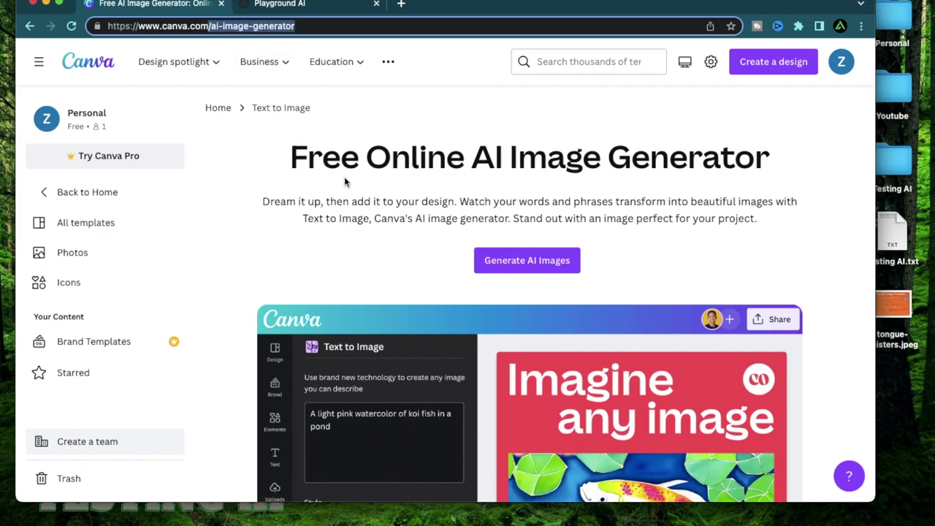
click(399, 176)
scroll(532, 219, up, 2)
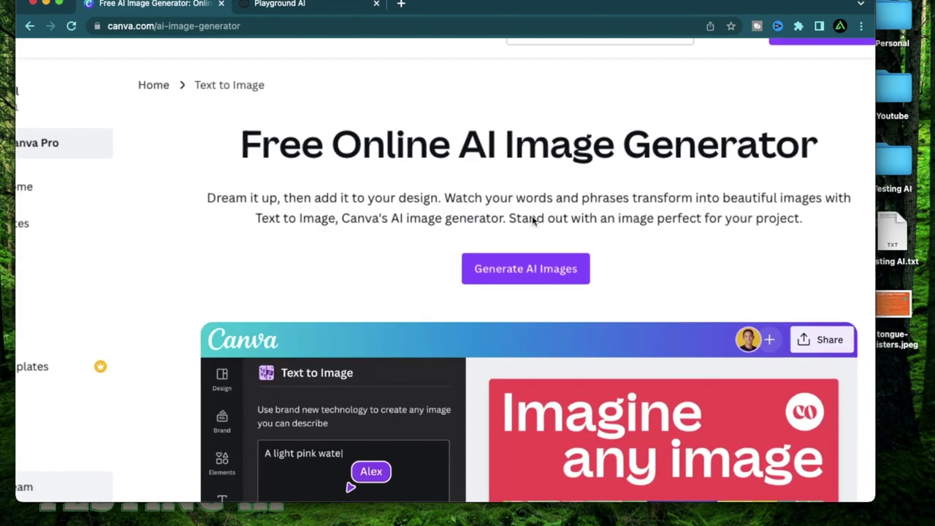
click(525, 268)
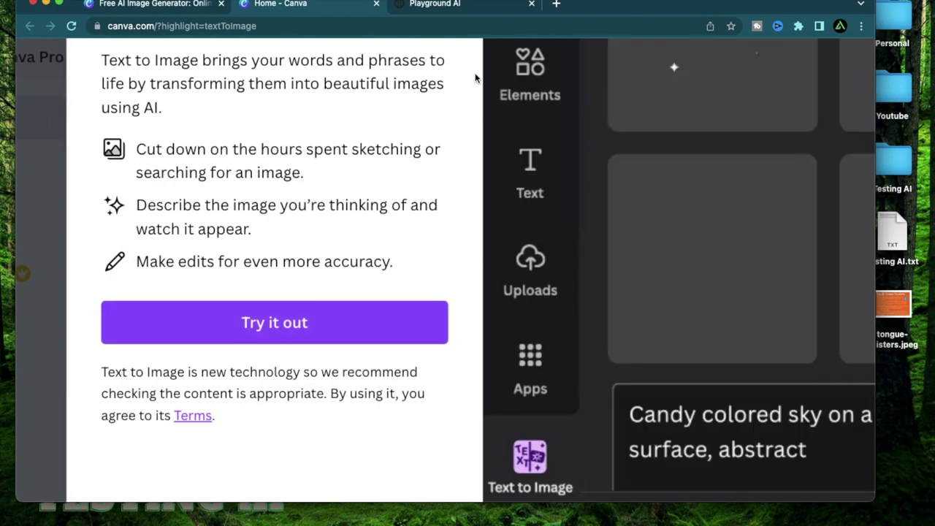
click(321, 325)
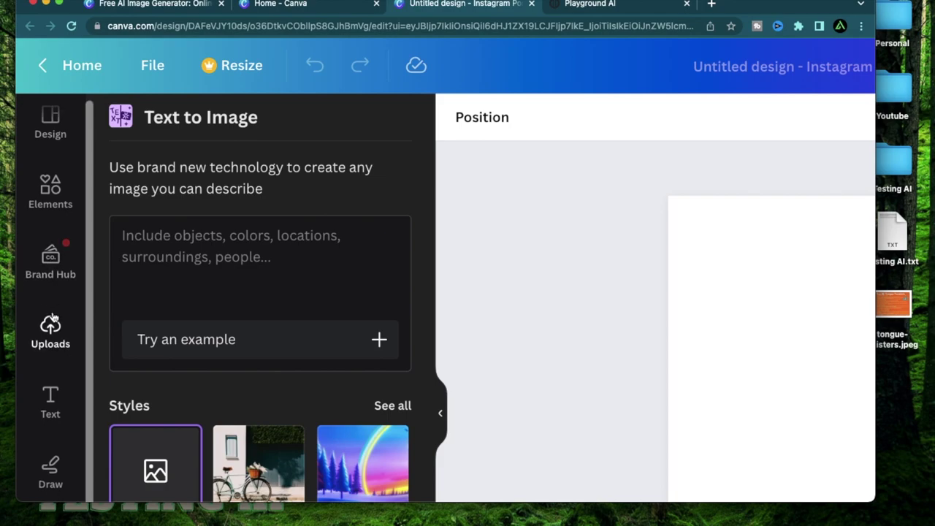
Look through the Text and Uploads panels, reopen Text to Image, then go to Playground AI.
scroll(53, 316, down, 2)
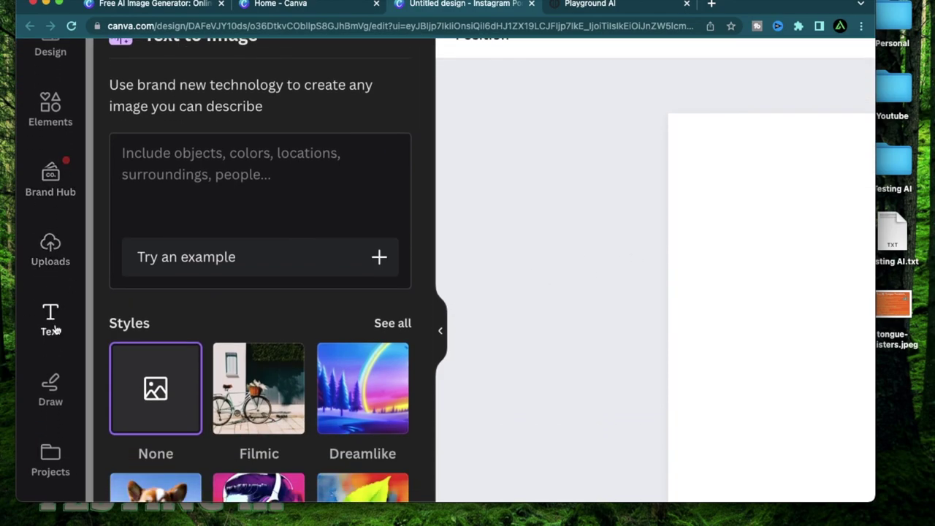
click(51, 321)
click(51, 249)
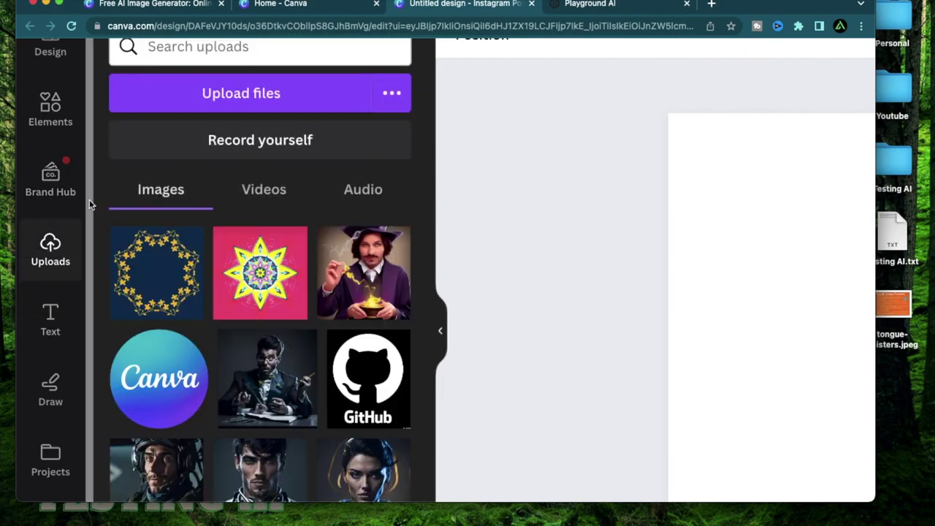
scroll(58, 244, down, 3)
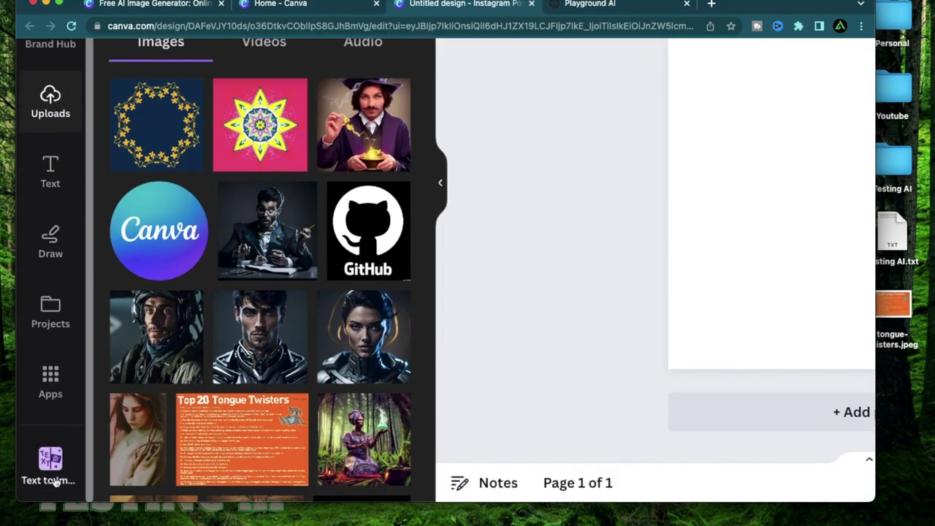
click(52, 464)
scroll(236, 365, down, 3)
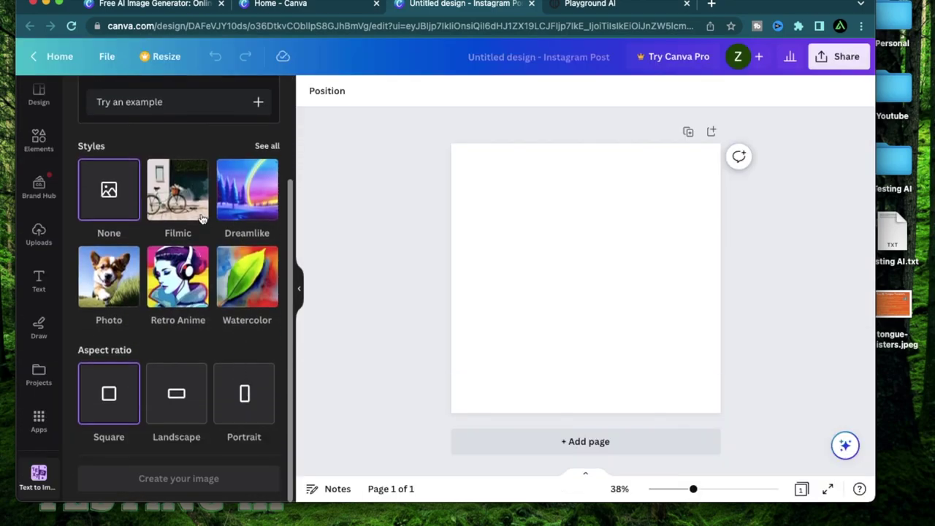
scroll(202, 214, up, 3)
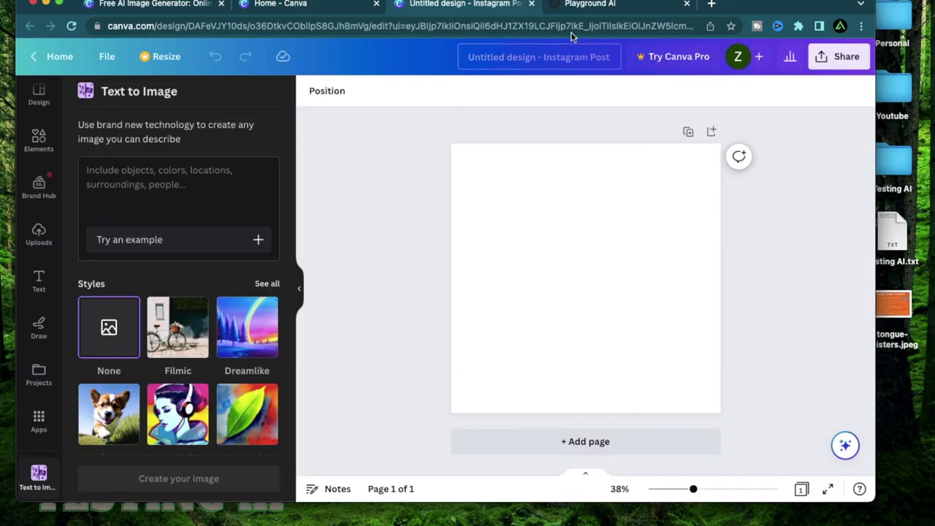
click(635, 5)
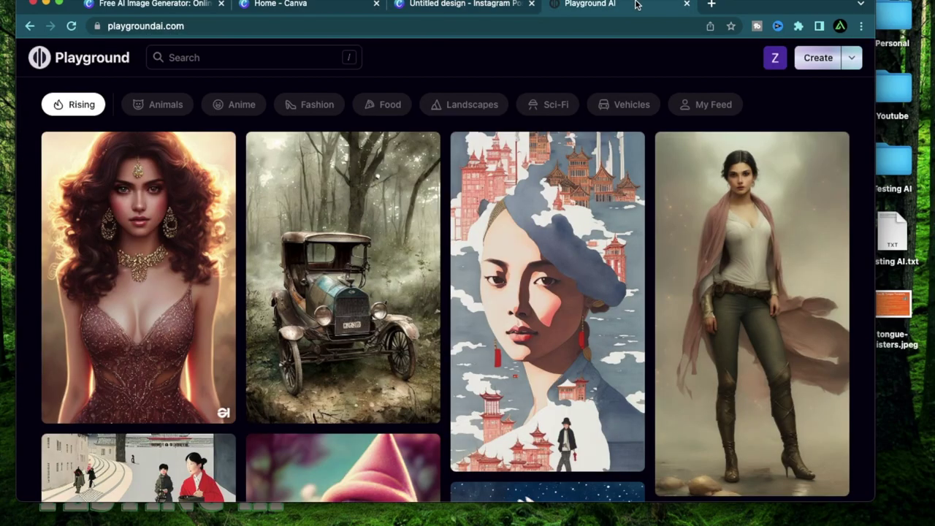
Inspect Playground AI's image creation board settings, comparing them against the Canva design's Text to Image panel.
click(829, 59)
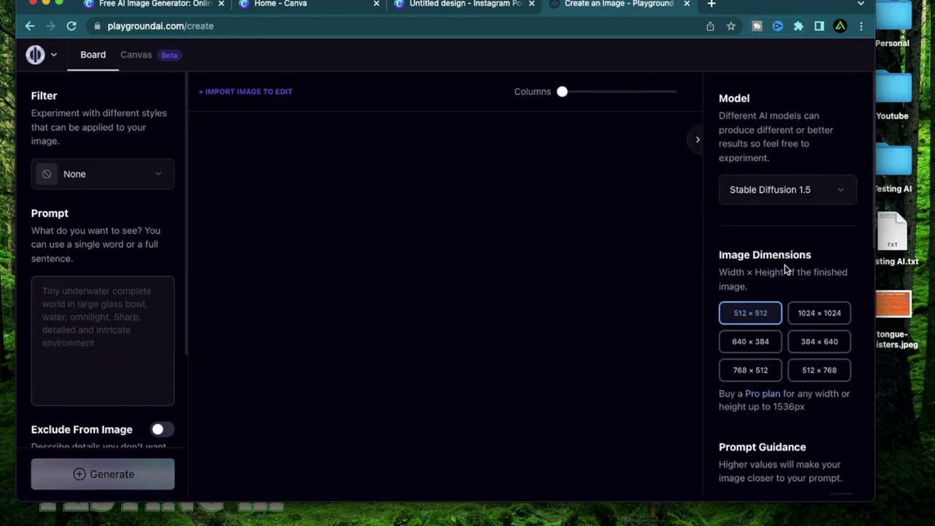
scroll(728, 268, down, 5)
click(420, 3)
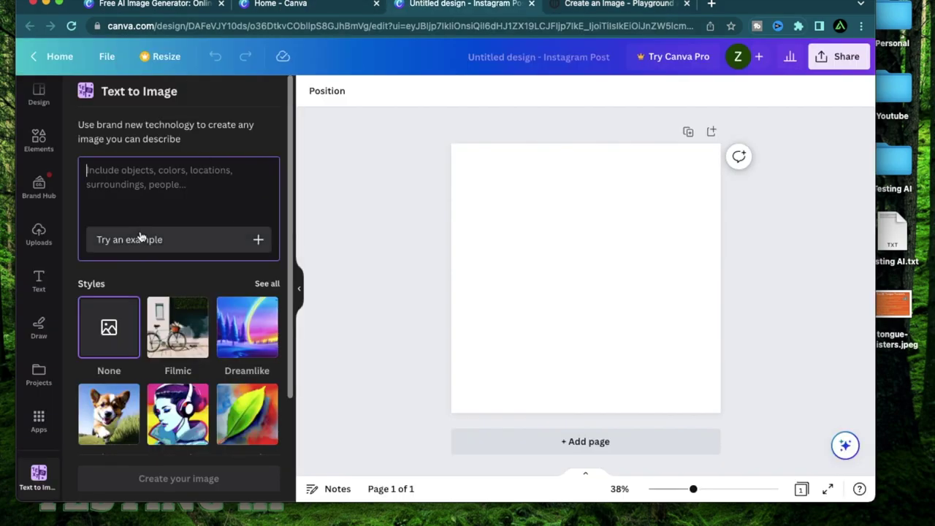
scroll(150, 217, up, 2)
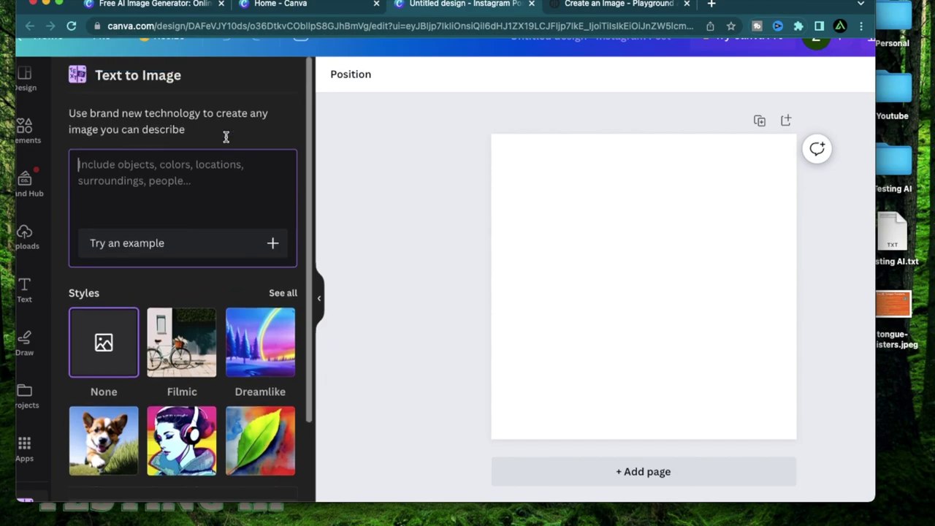
scroll(226, 139, down, 3)
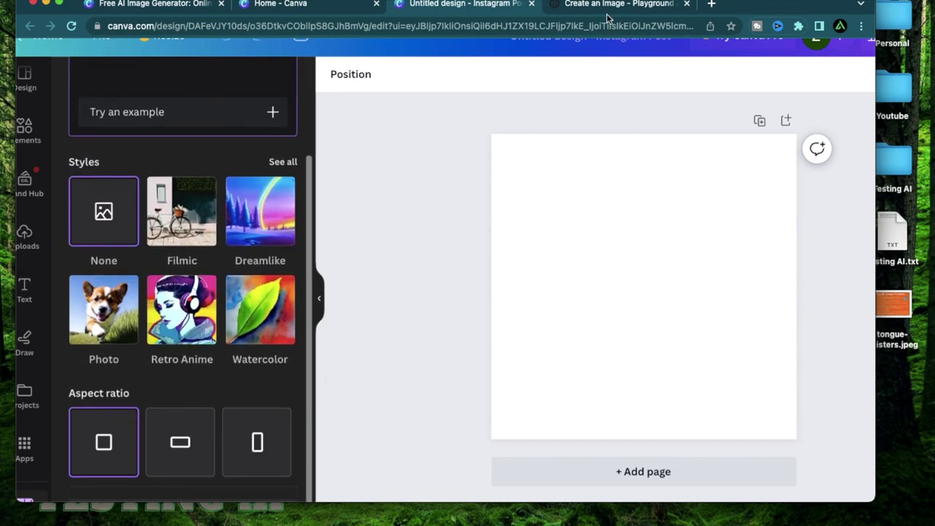
click(632, 6)
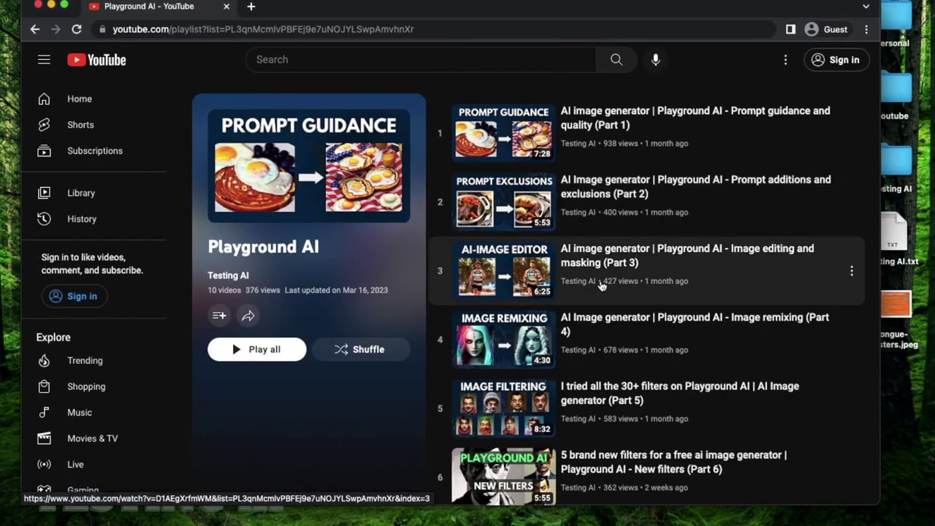
scroll(574, 253, down, 1)
scroll(574, 253, up, 1)
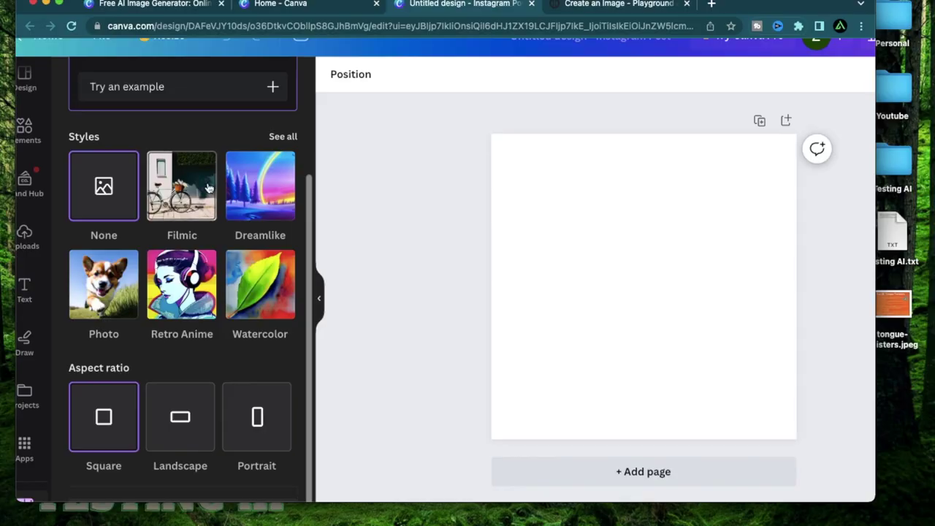
Cycle through sample prompts, past the tree house one, until 'Moon rising over the mountains, synthwave colors' appears.
scroll(269, 150, up, 4)
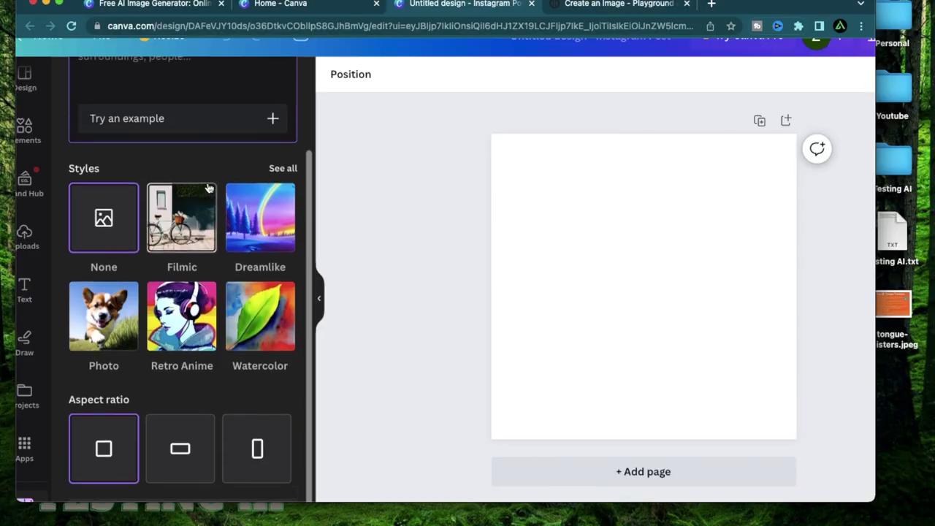
click(91, 178)
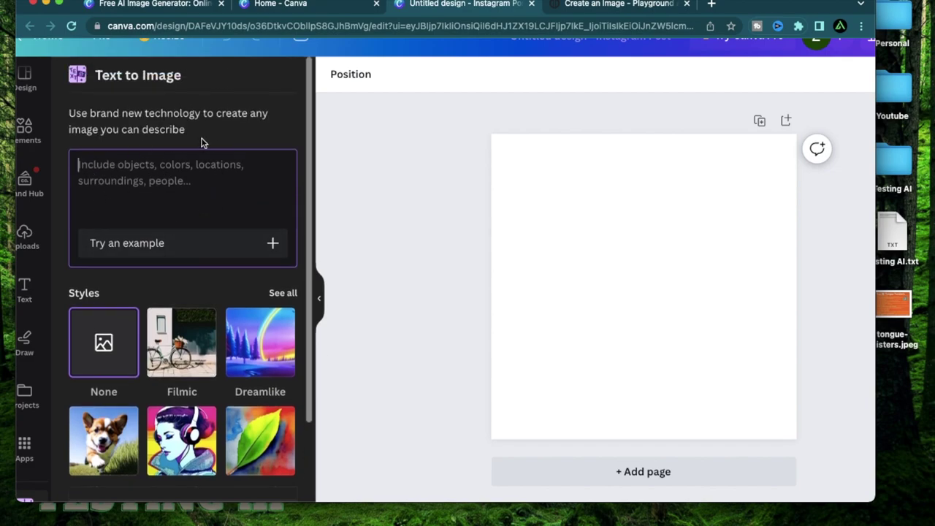
scroll(160, 190, down, 1)
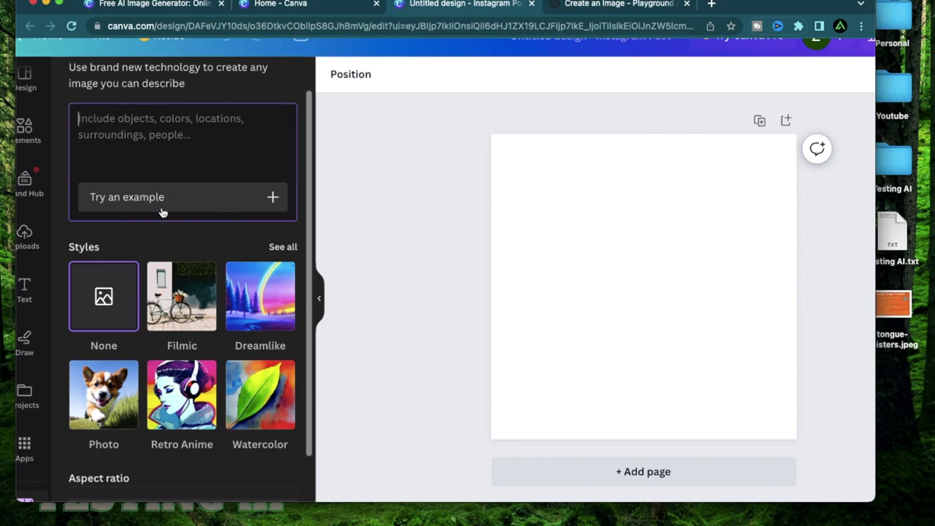
click(162, 211)
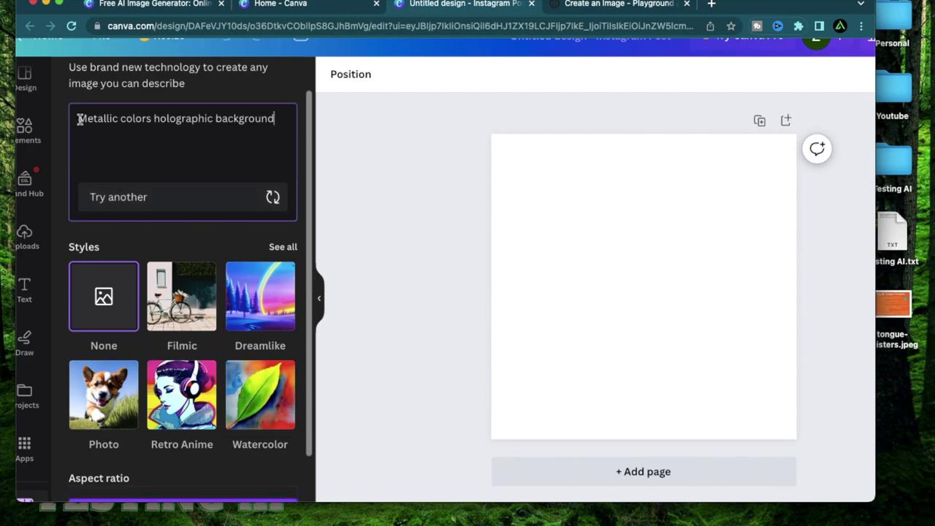
drag(79, 119, 278, 123)
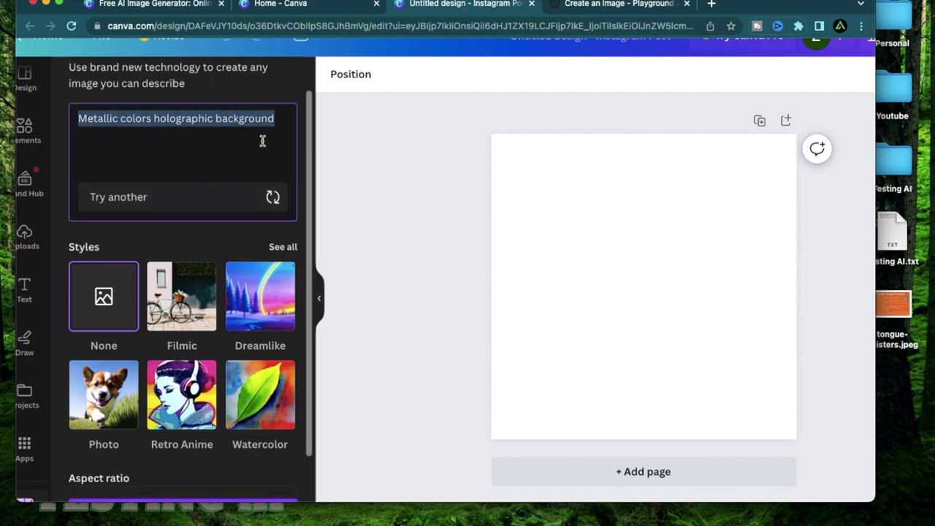
click(161, 198)
click(146, 200)
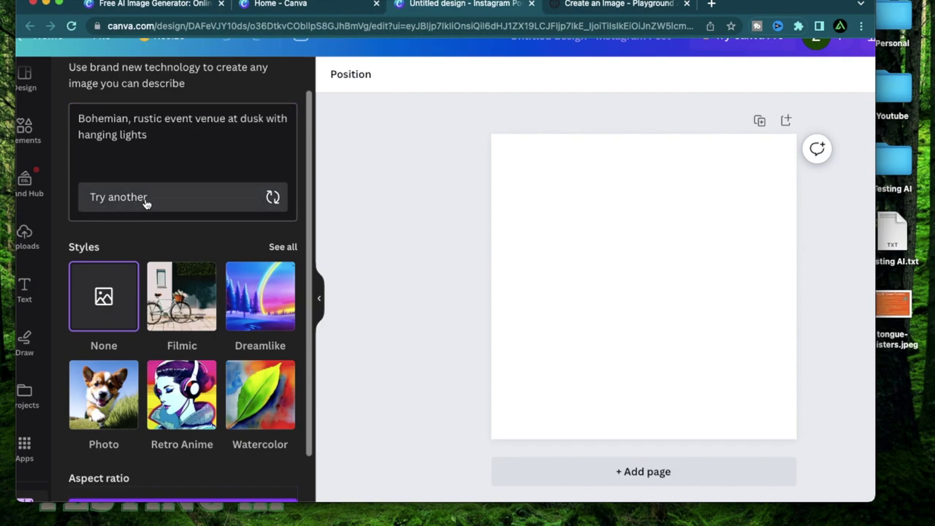
click(144, 198)
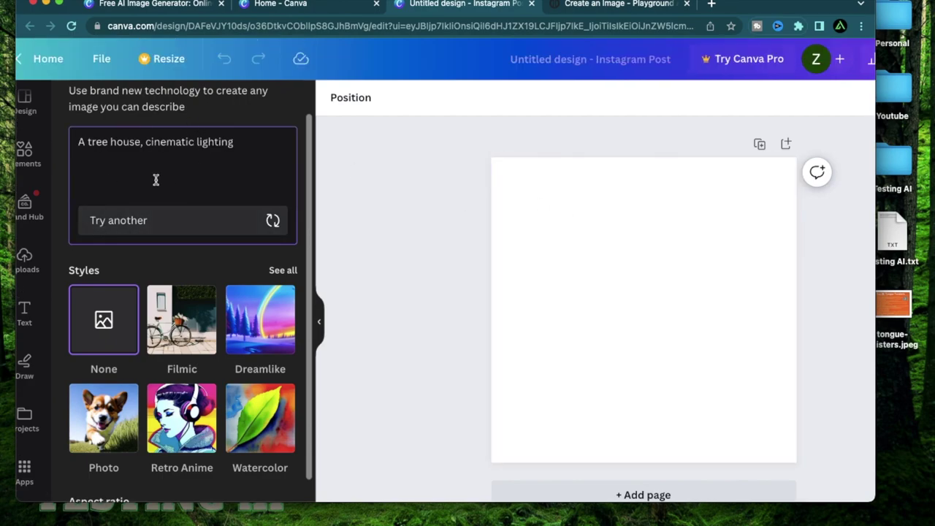
click(149, 225)
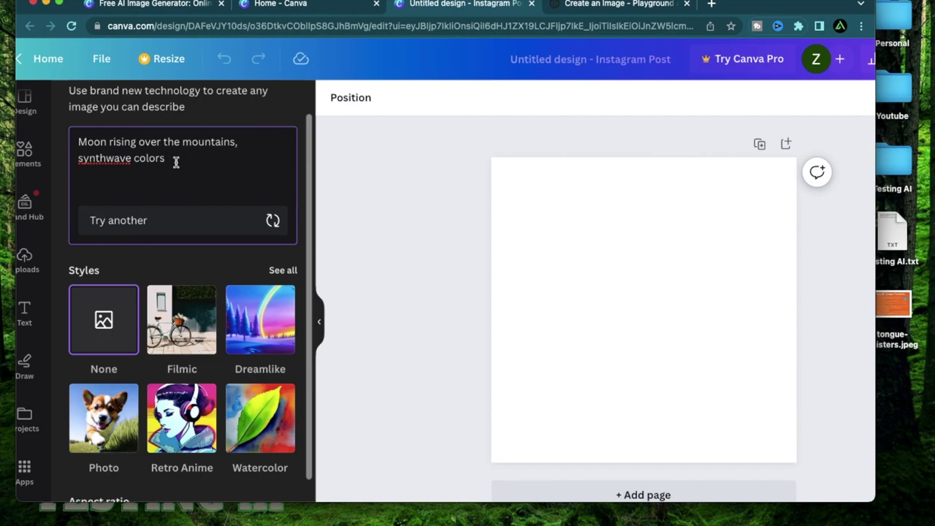
scroll(175, 162, up, 3)
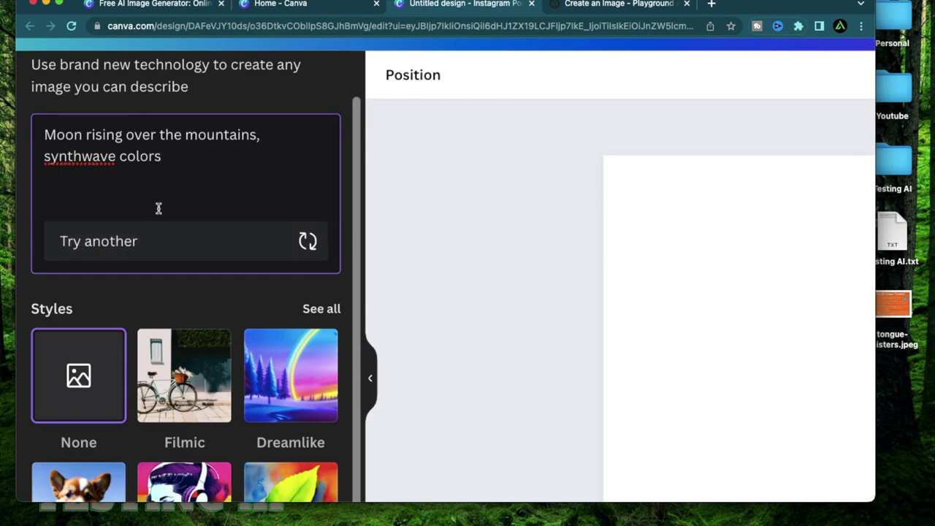
scroll(204, 172, down, 3)
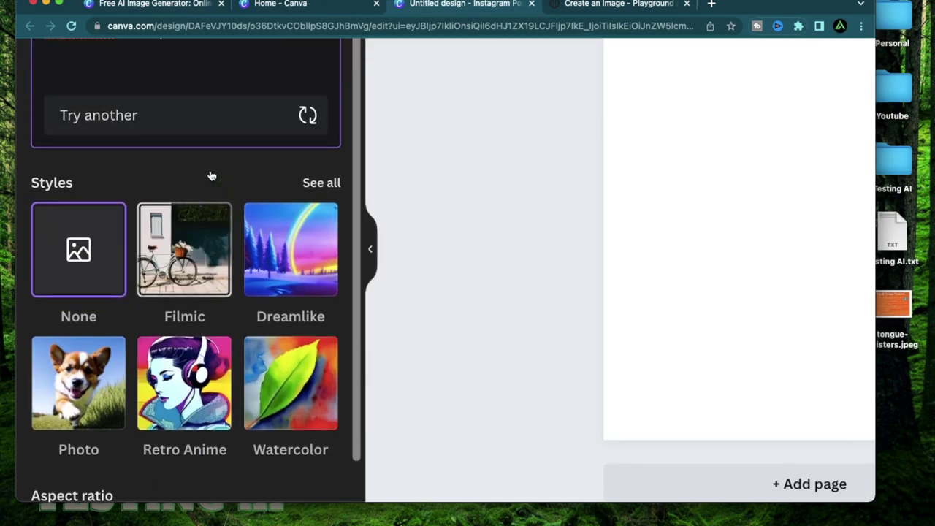
Open Canva's full style list and compare it with Playground AI's filter list.
click(324, 183)
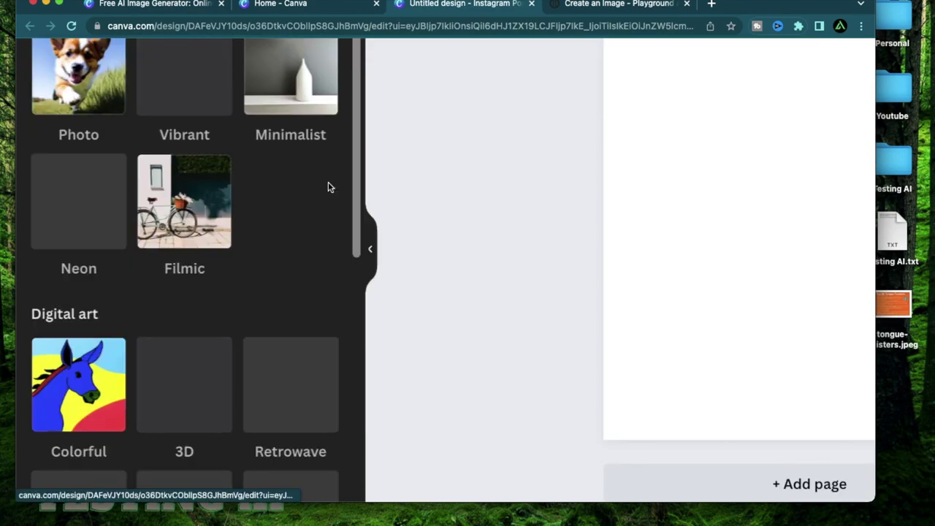
scroll(183, 236, down, 8)
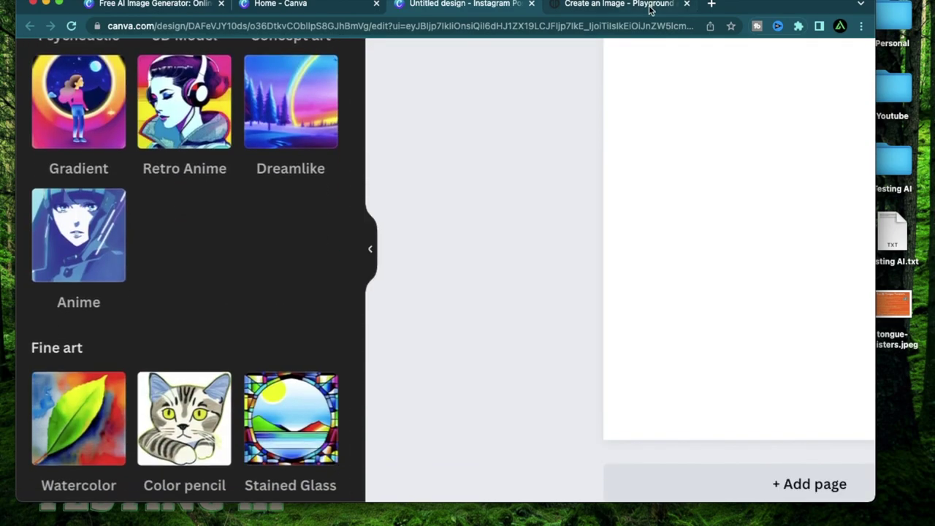
click(650, 8)
scroll(189, 179, up, 3)
click(105, 186)
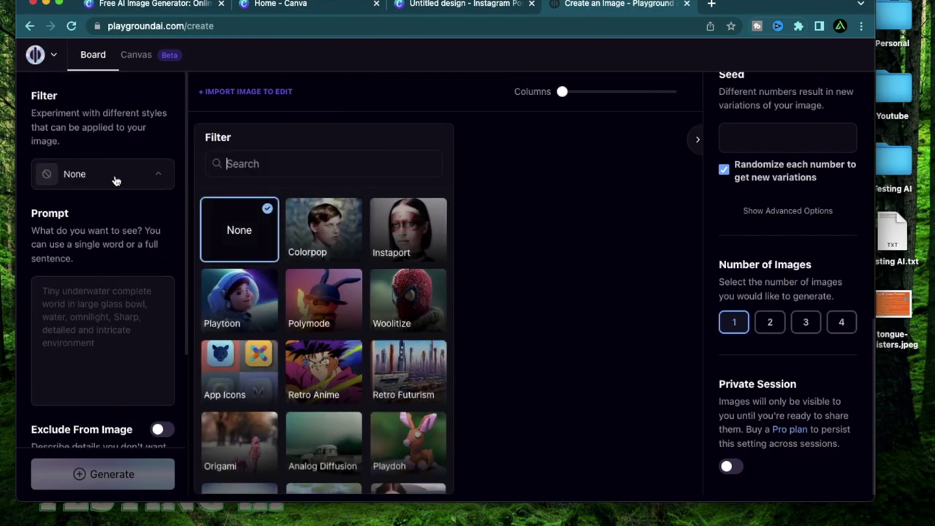
click(126, 208)
click(142, 176)
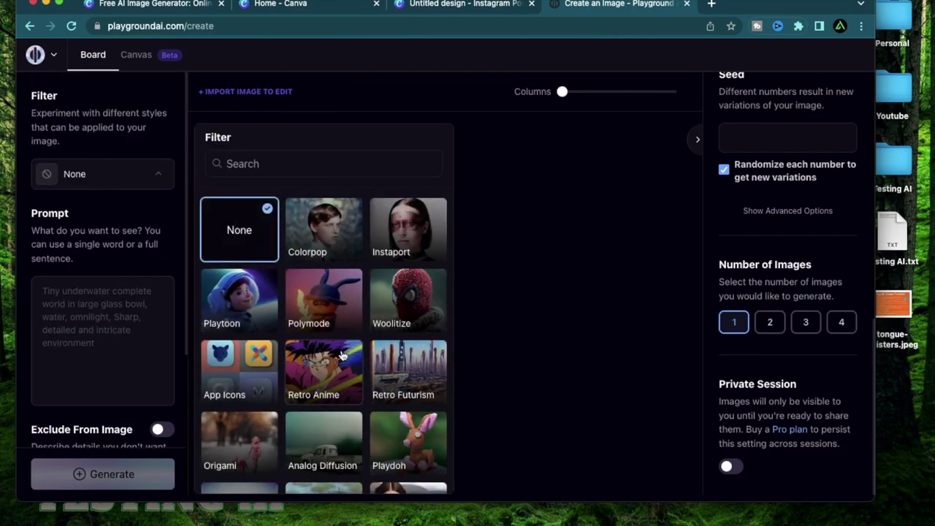
Browse through all the image styles, settling on 3D Model with Square aspect ratio.
scroll(342, 354, down, 8)
scroll(342, 355, down, 4)
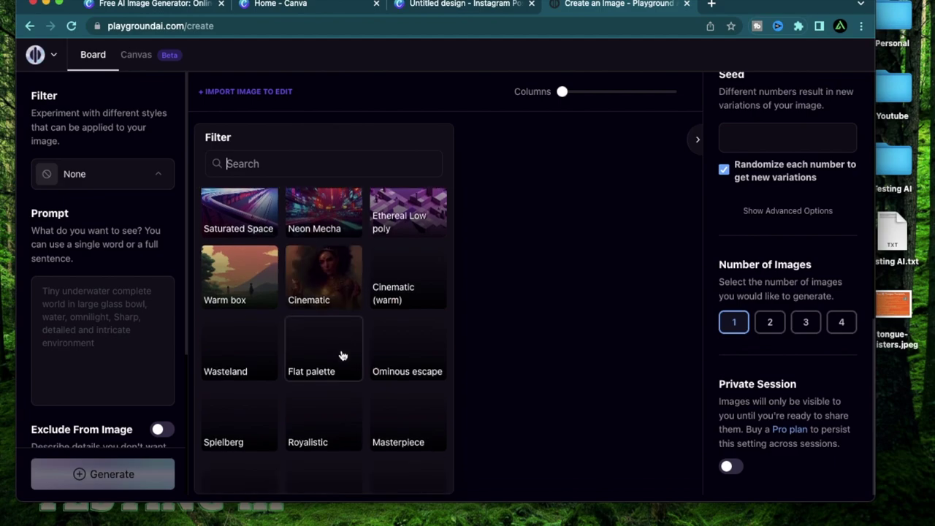
scroll(336, 350, up, 15)
scroll(323, 347, down, 1)
scroll(323, 346, down, 3)
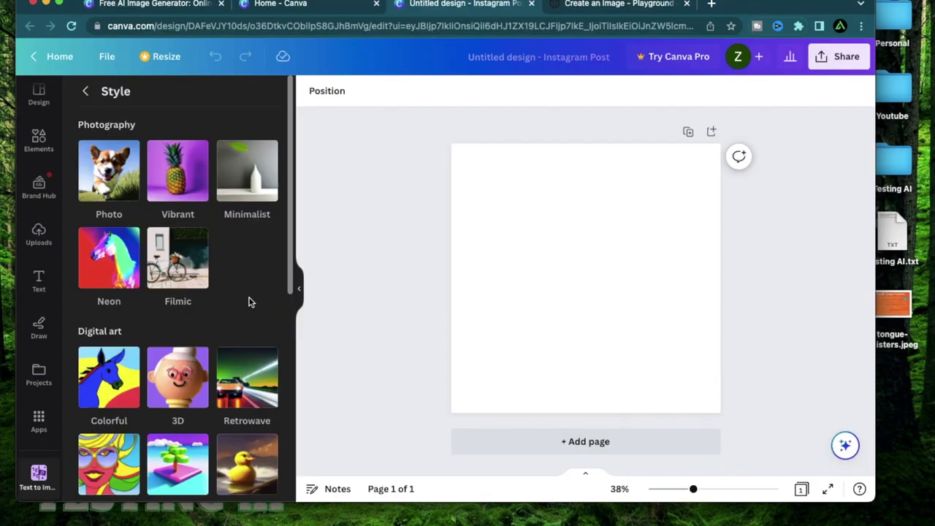
scroll(227, 308, down, 5)
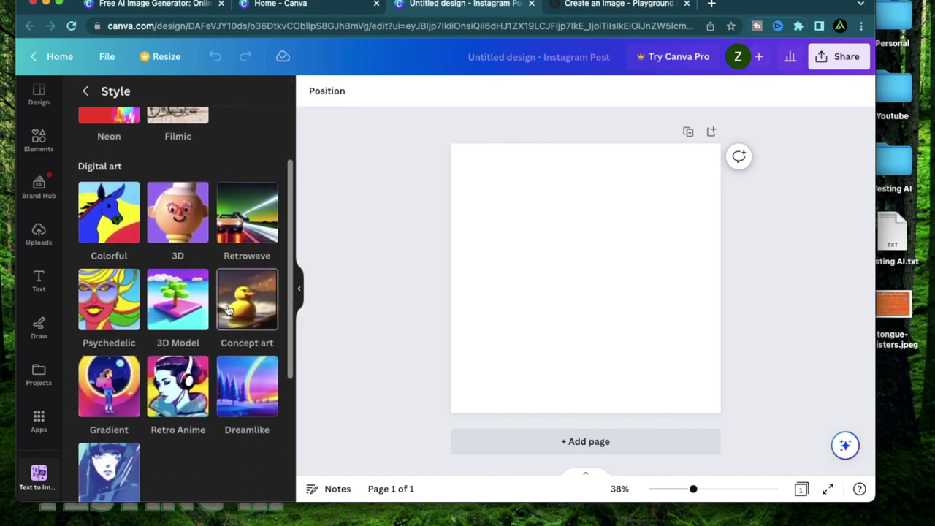
scroll(228, 310, left, 3)
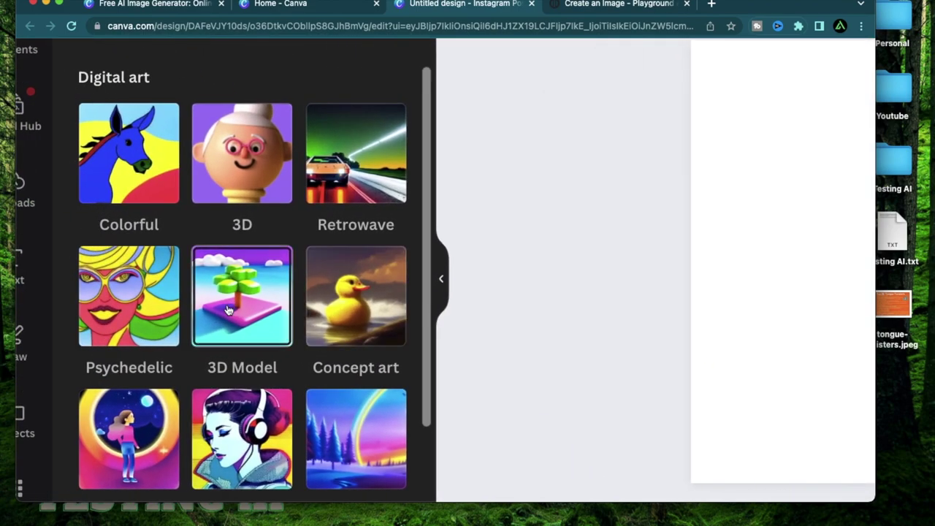
scroll(228, 311, down, 4)
scroll(228, 310, down, 2)
scroll(240, 273, down, 2)
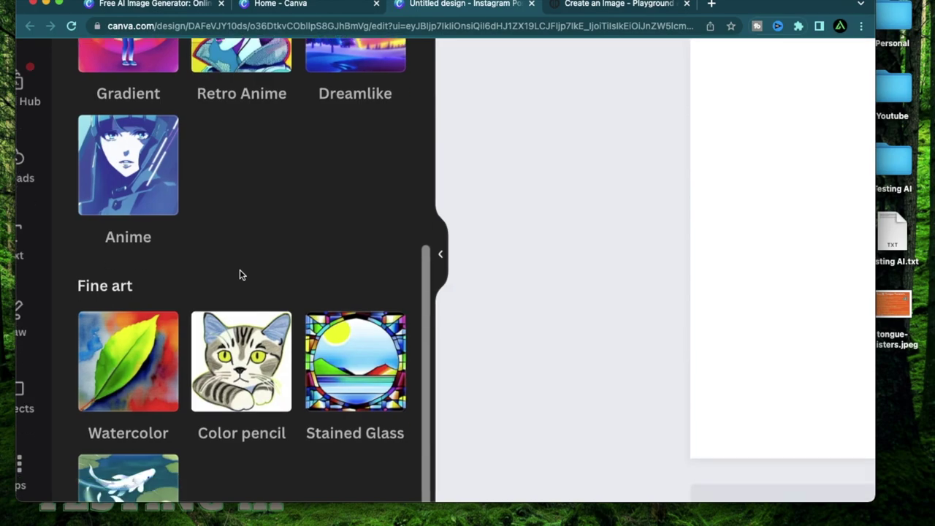
scroll(239, 250, up, 5)
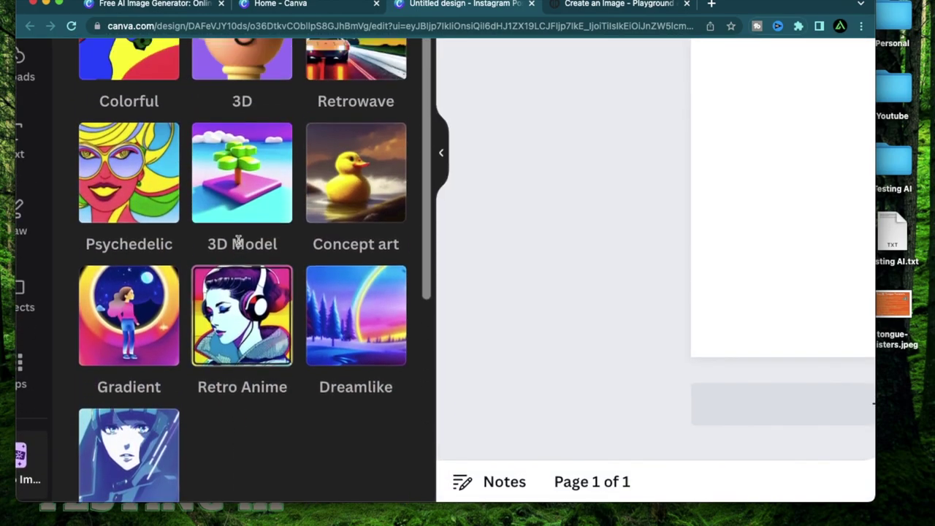
scroll(238, 241, up, 3)
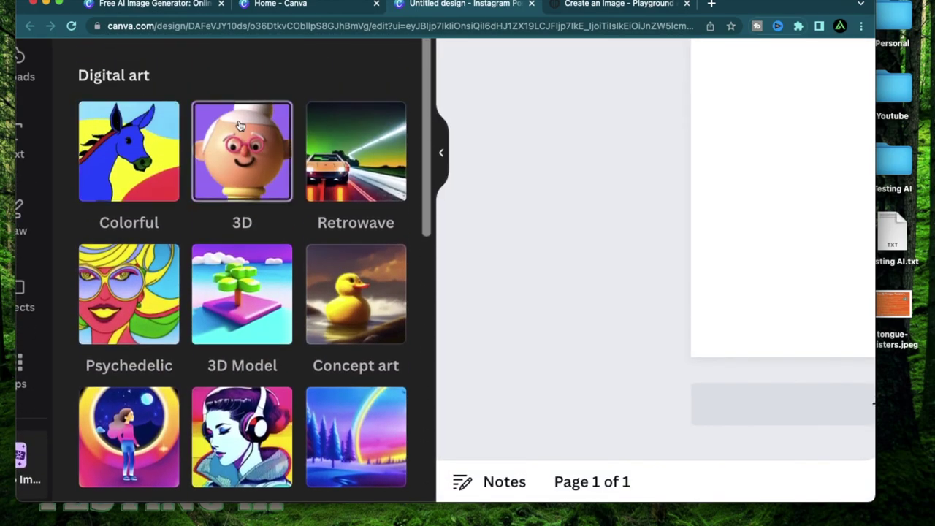
scroll(302, 83, up, 8)
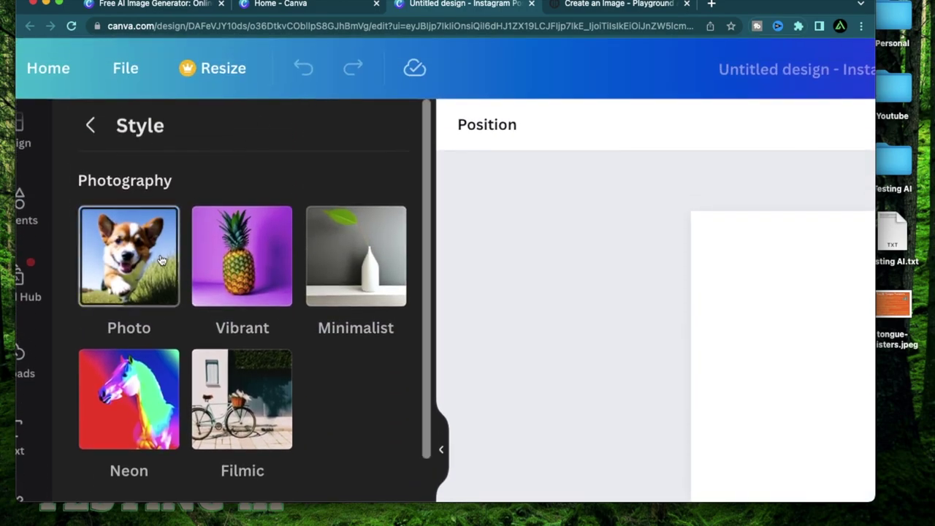
scroll(161, 260, down, 1)
scroll(256, 257, up, 1)
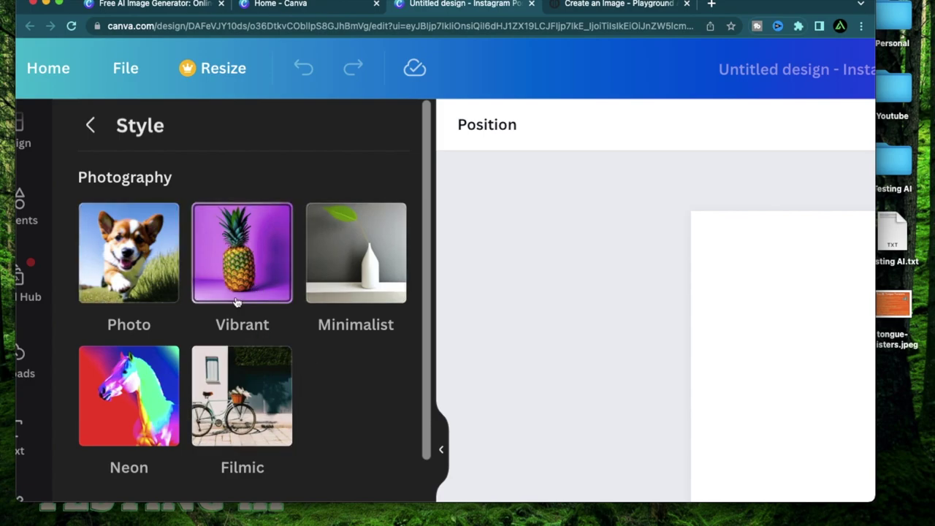
scroll(252, 328, down, 10)
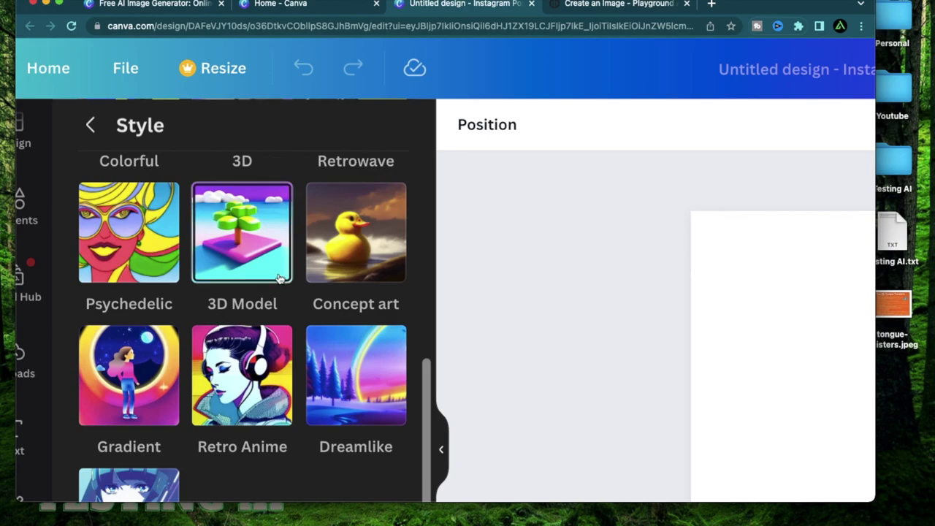
scroll(279, 279, down, 3)
scroll(263, 271, up, 5)
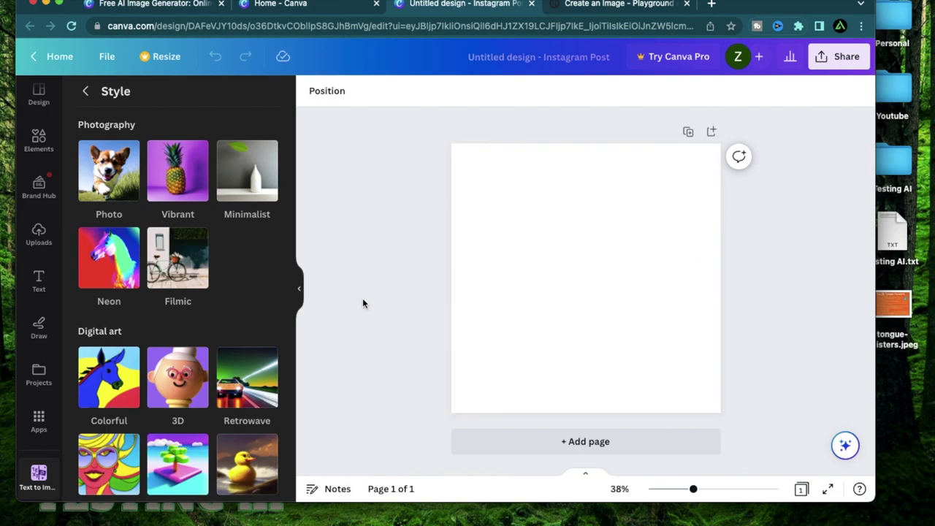
scroll(194, 328, down, 5)
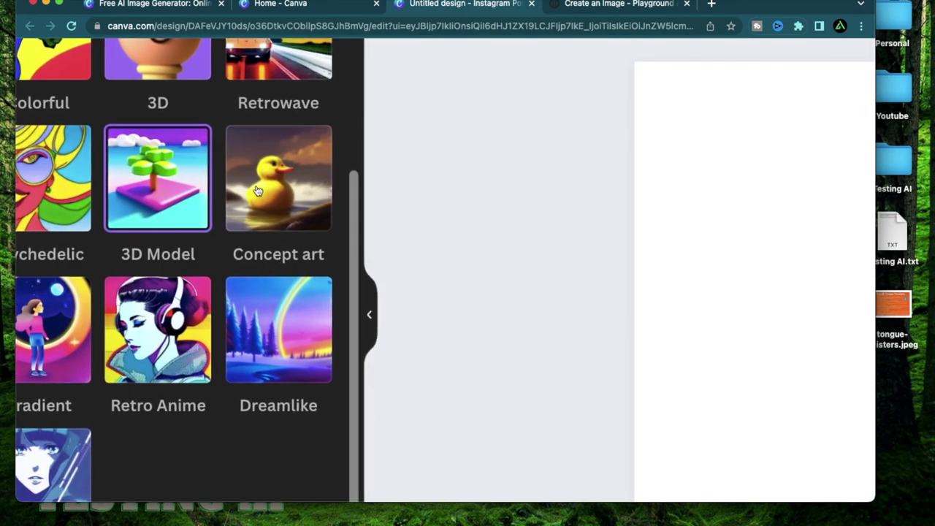
scroll(178, 202, left, 3)
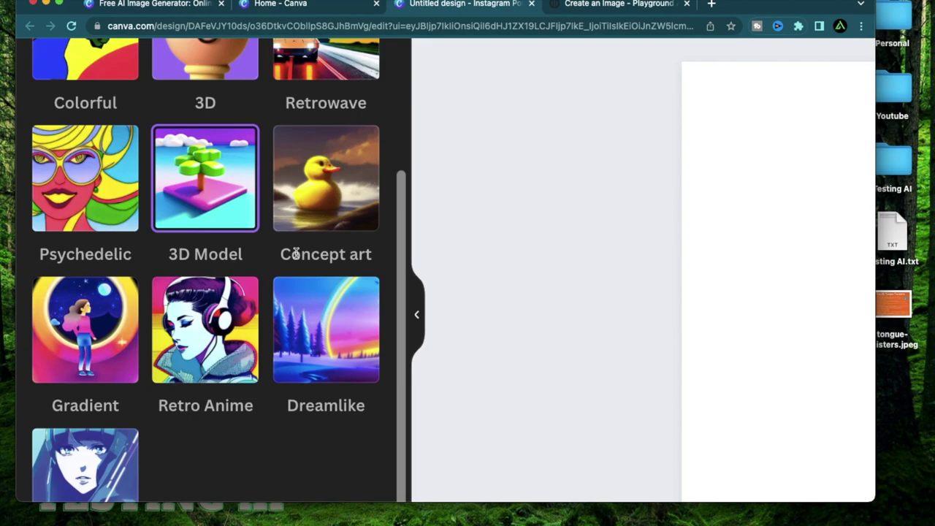
scroll(296, 254, down, 5)
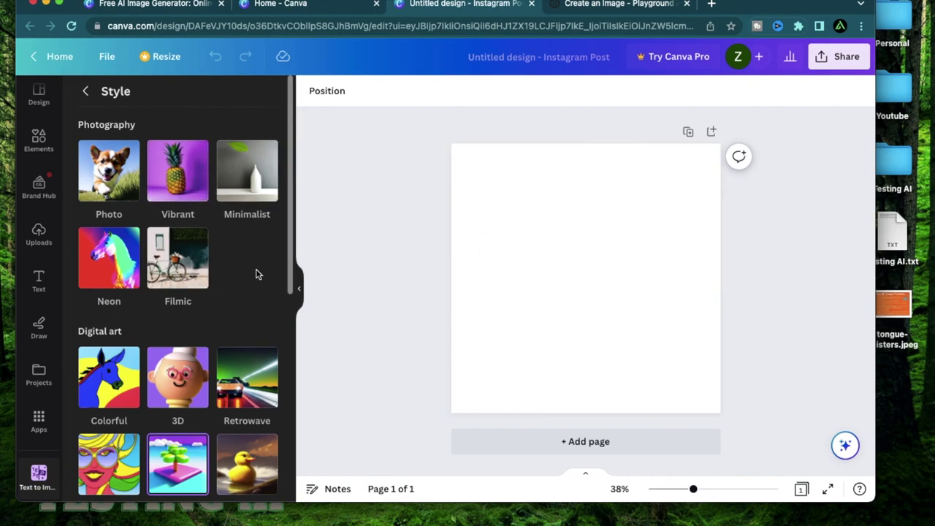
scroll(167, 354, down, 3)
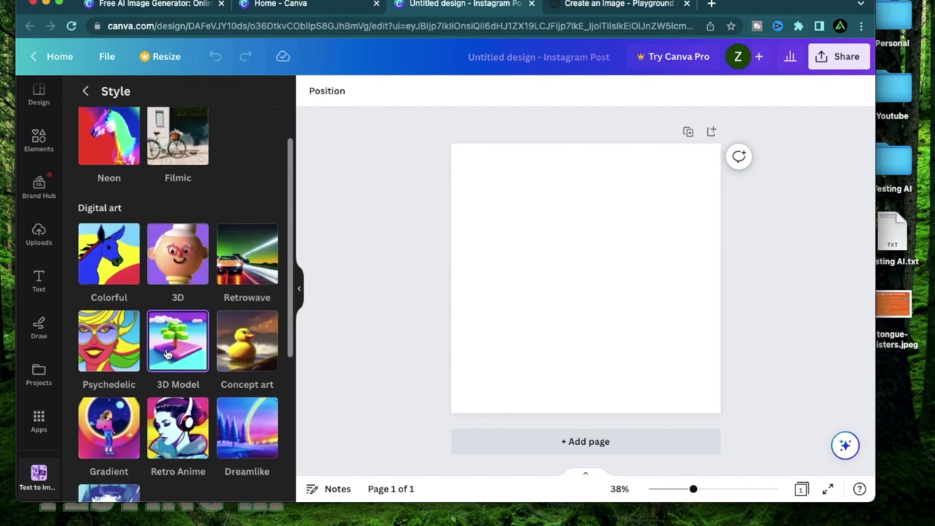
scroll(191, 284, down, 2)
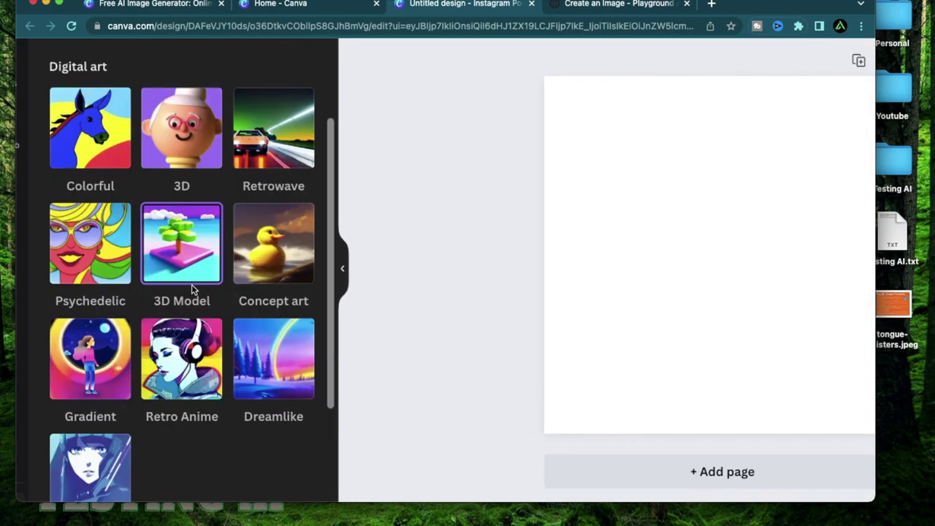
scroll(190, 288, up, 6)
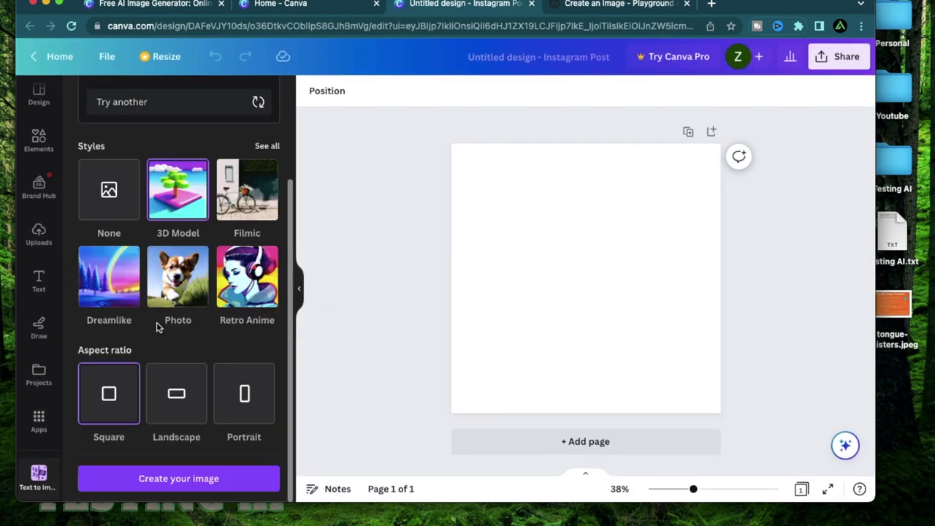
scroll(157, 327, up, 5)
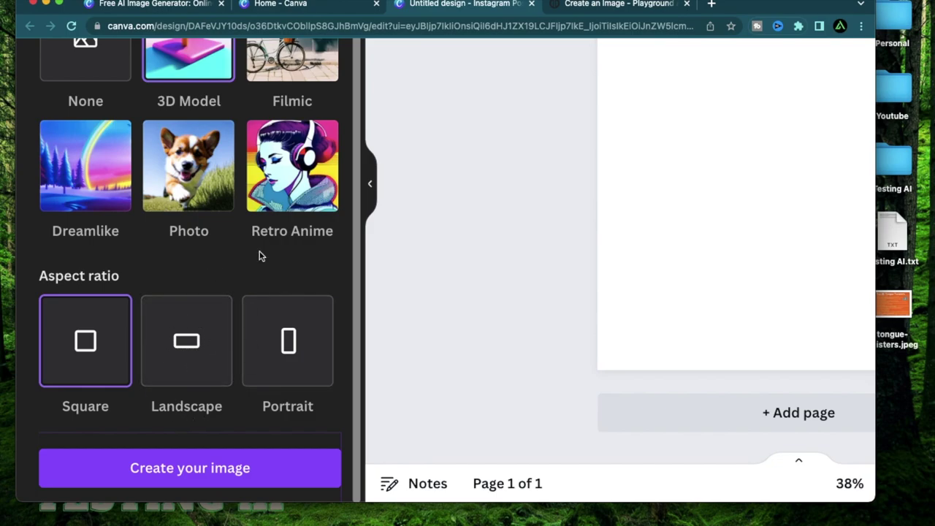
key(super+0)
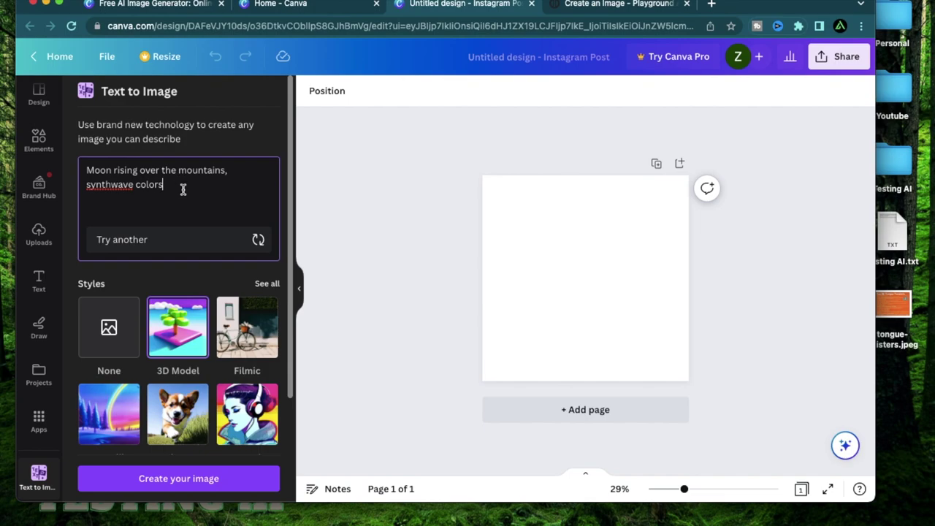
click(152, 246)
click(163, 246)
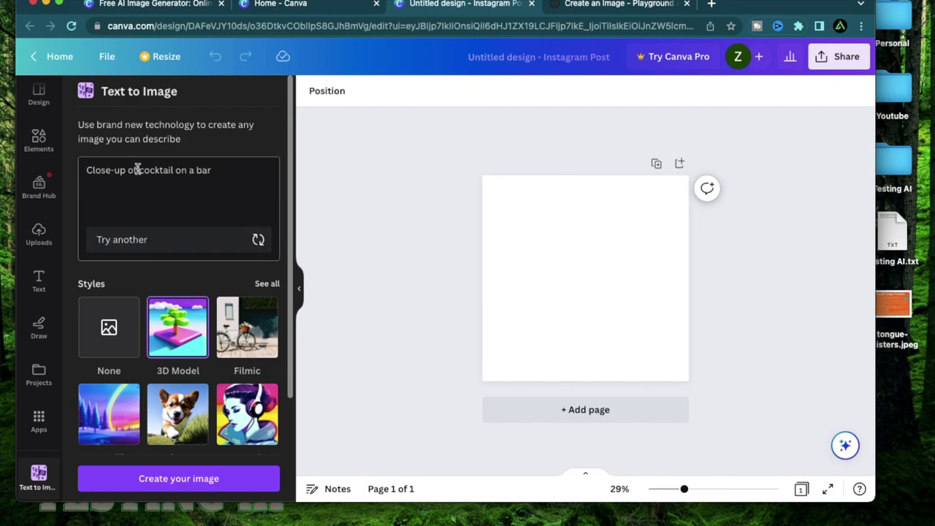
scroll(136, 169, up, 5)
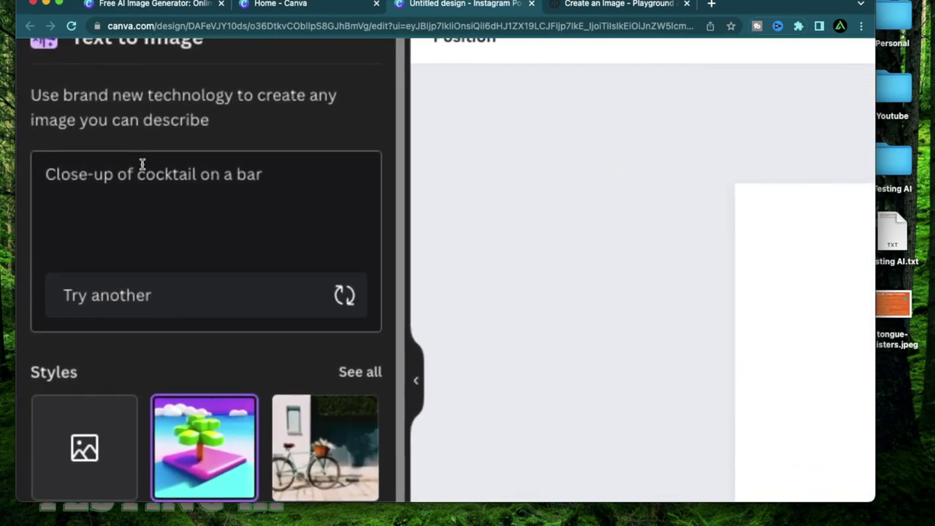
scroll(142, 163, down, 5)
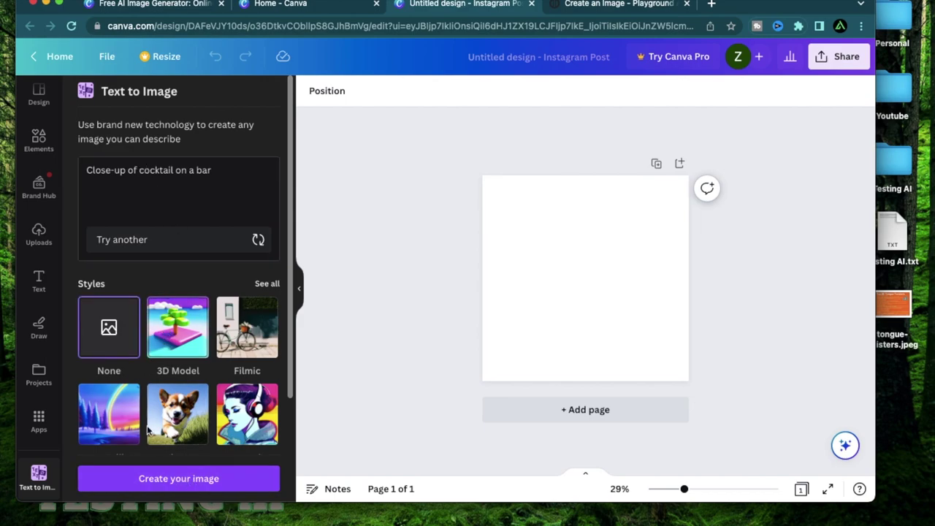
Create four images from the cocktail bar prompt and place the red martini one on the page.
click(175, 478)
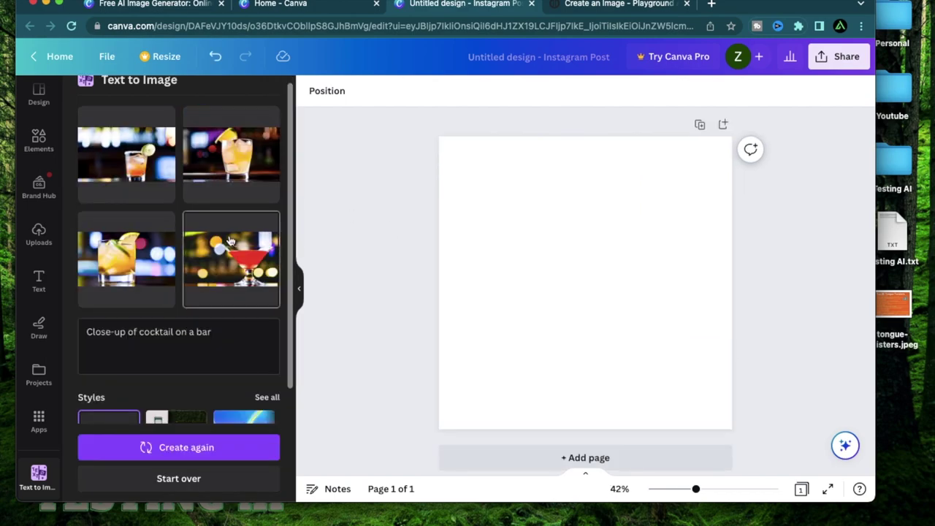
scroll(228, 244, up, 5)
scroll(264, 244, right, 5)
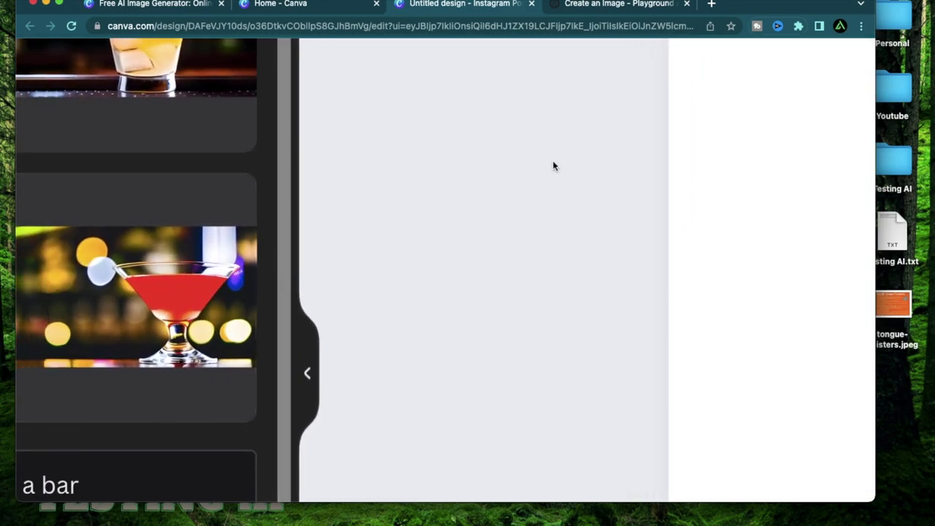
scroll(553, 165, down, 5)
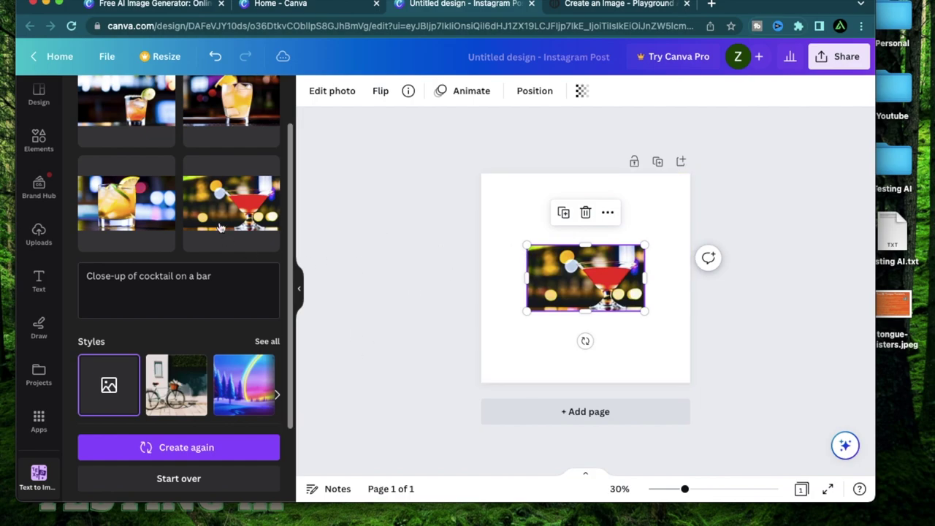
scroll(186, 294, up, 2)
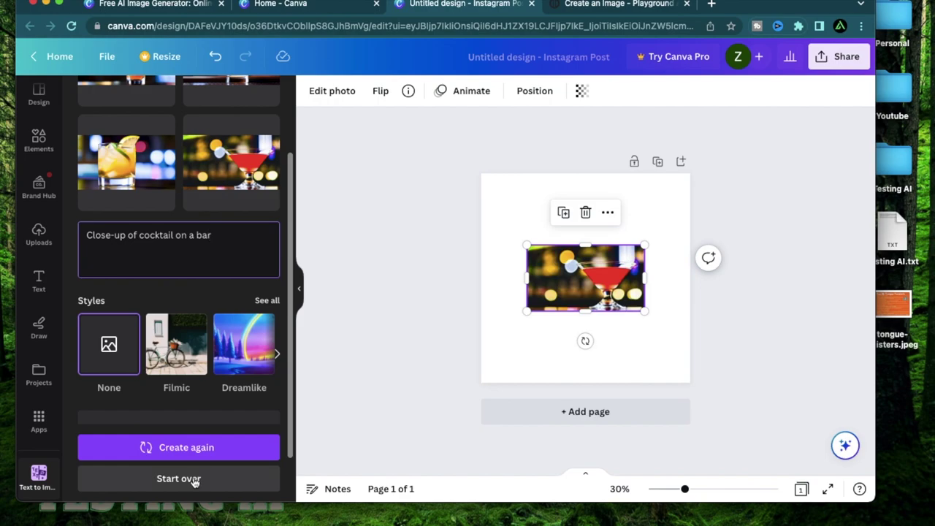
Start over and enter the prompt 'female alchemist in the forest', keeping None style and Square ratio.
click(178, 479)
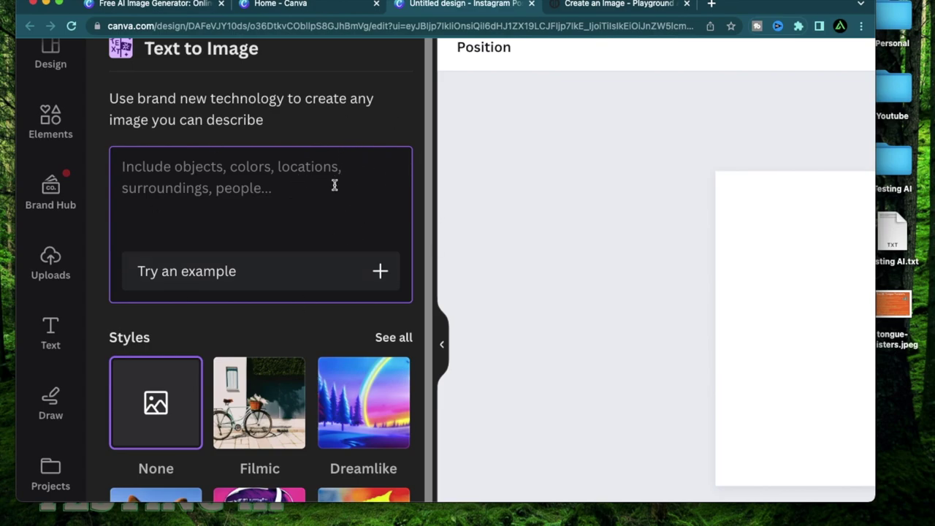
text(female alch)
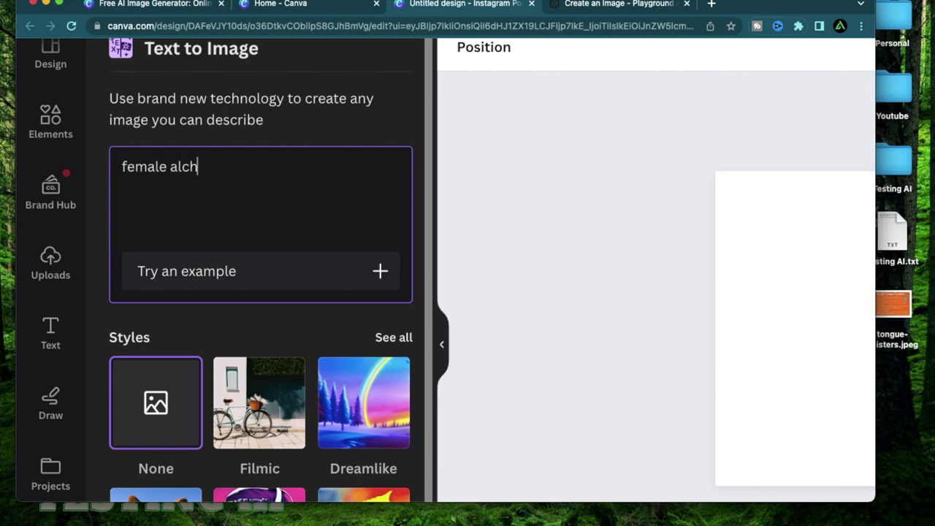
text(meemist in the f)
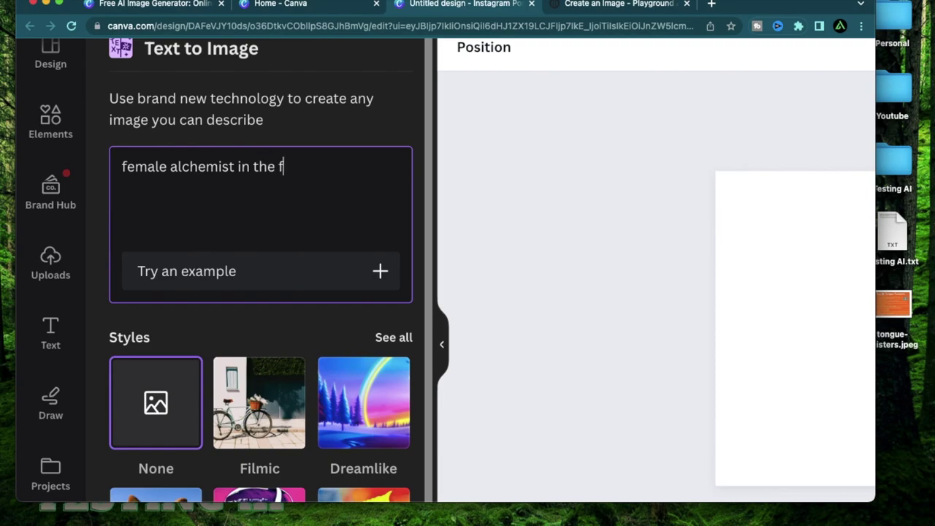
text(orest)
scroll(331, 200, down, 3)
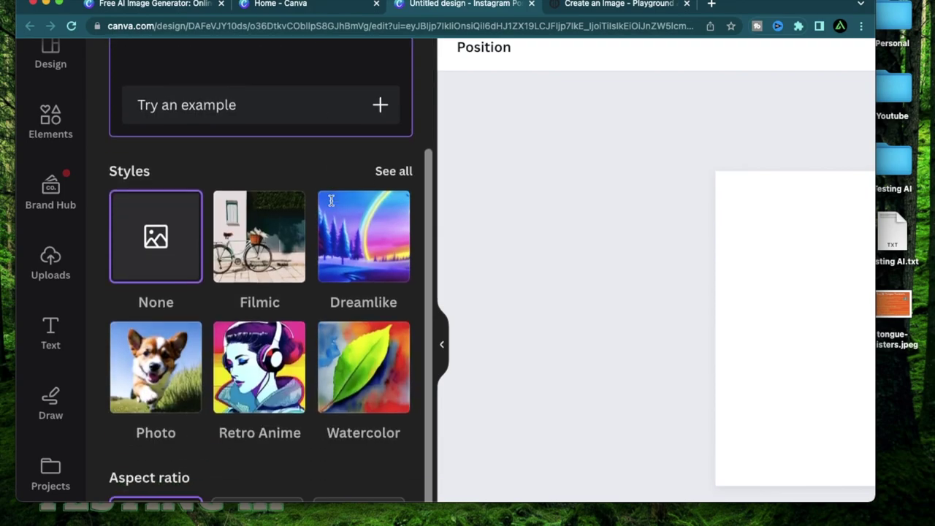
scroll(331, 200, up, 1)
scroll(216, 192, down, 5)
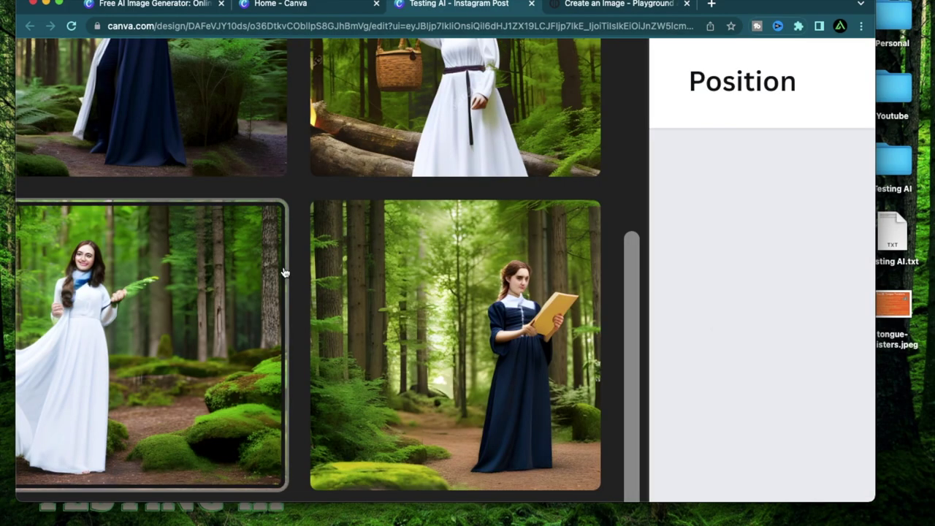
Review the four 'female alchemist in the forest' results and zoom the browser out twice.
scroll(285, 272, up, 2)
scroll(284, 272, up, 3)
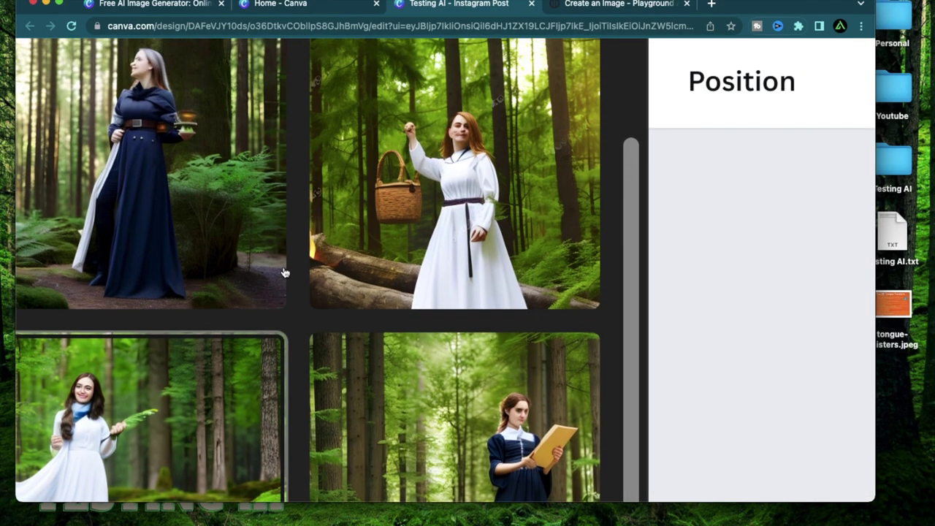
scroll(285, 272, left, 2)
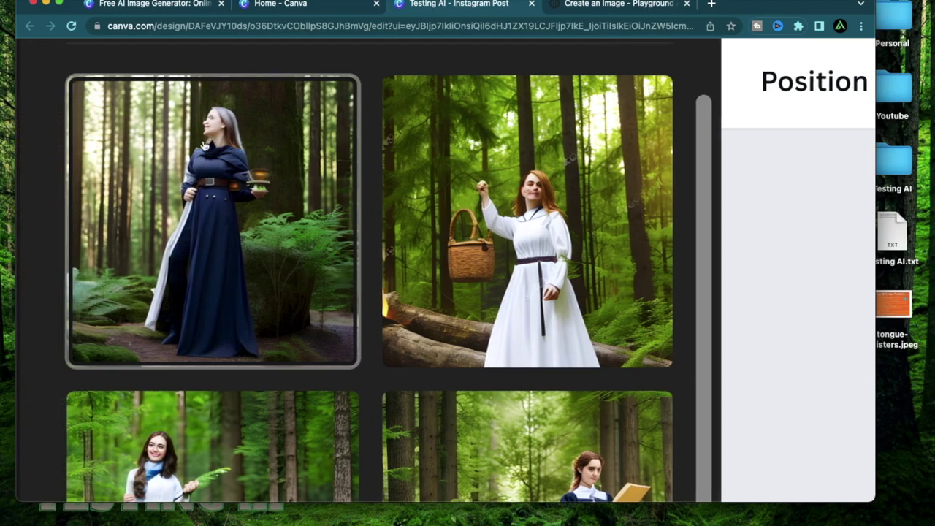
scroll(199, 169, down, 3)
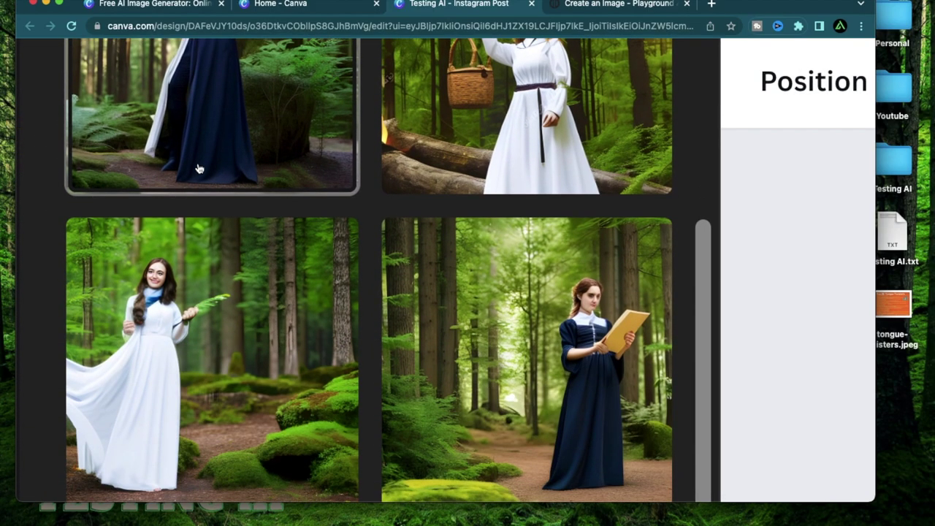
scroll(494, 292, down, 1)
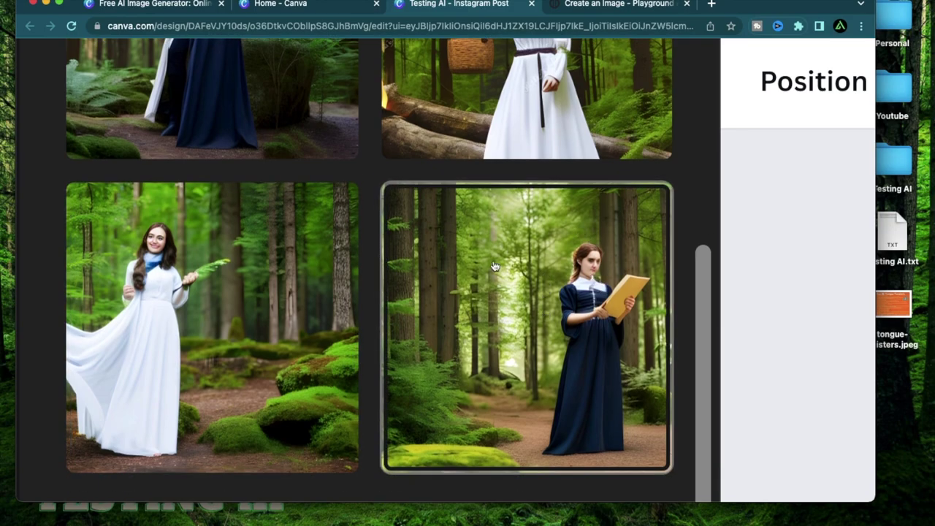
scroll(511, 141, up, 2)
scroll(543, 189, down, 3)
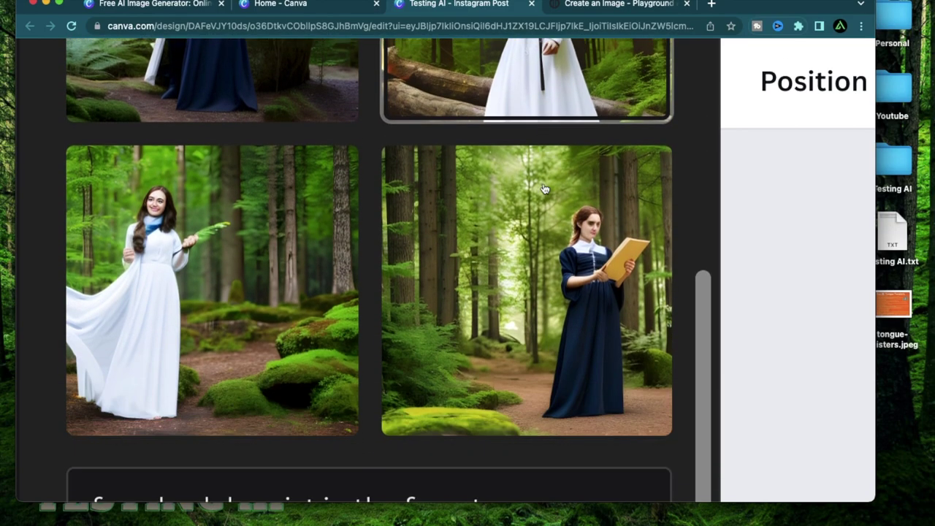
key(super+minus)
key(super+minus)
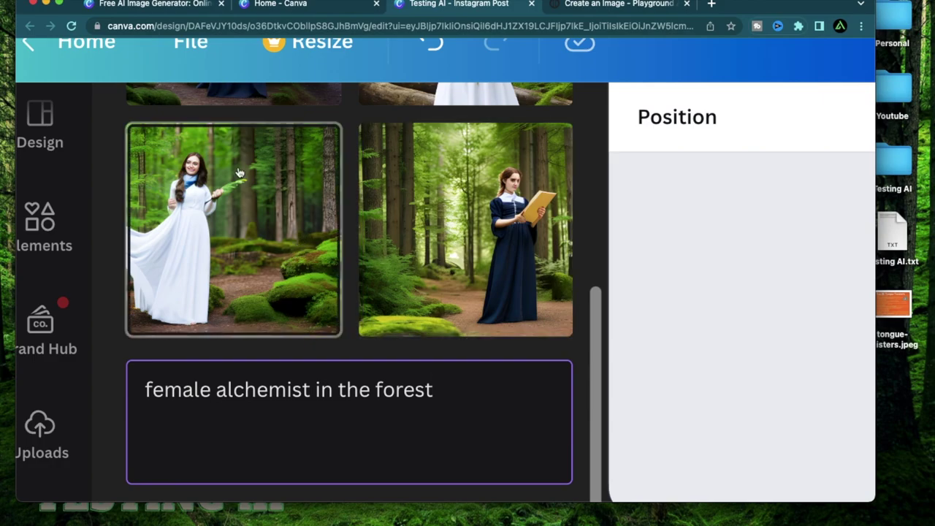
key(super+minus)
key(super+minus)
key(super+minus)
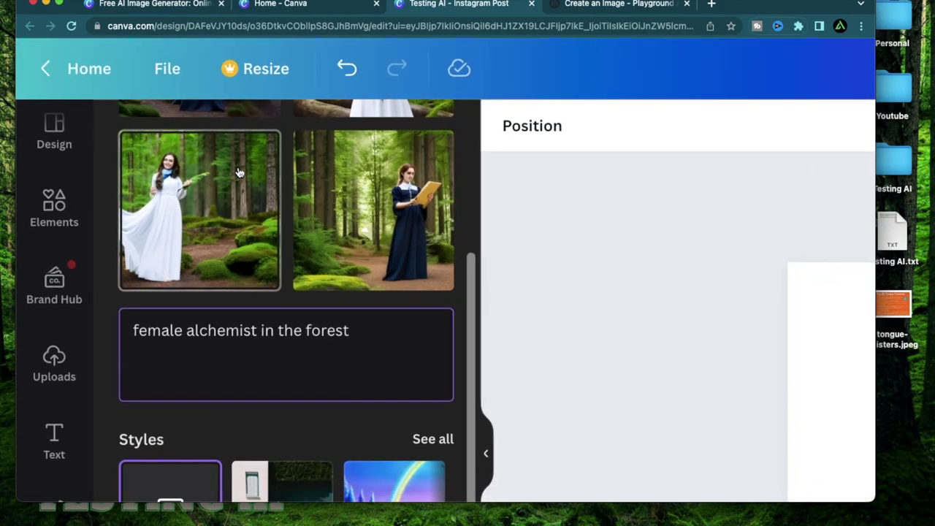
Append ', close up' to the prompt and generate new images.
key(super+equal)
key(super+equal)
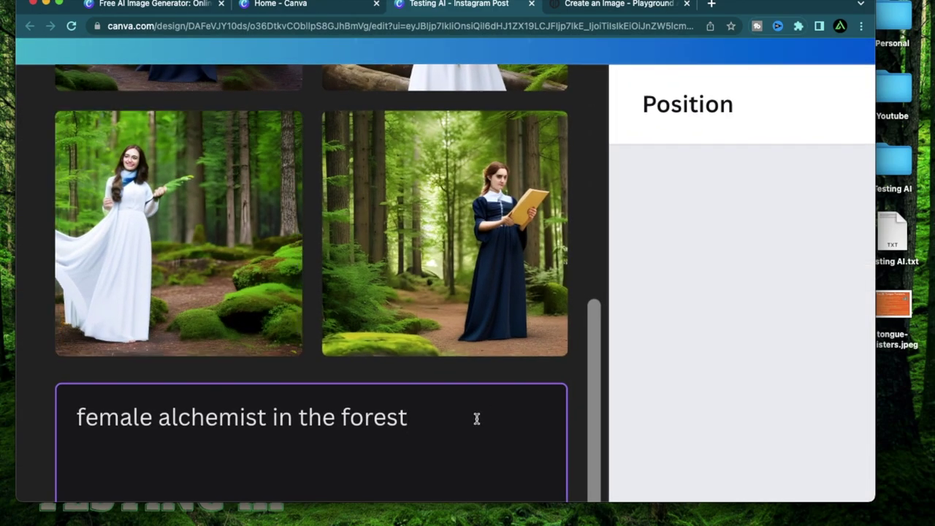
text(, clos)
key(Return)
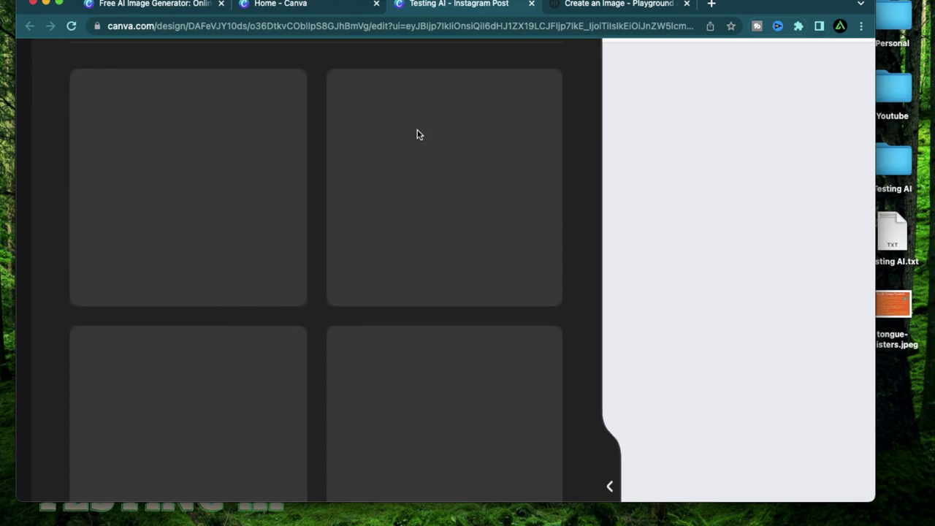
scroll(343, 363, down, 2)
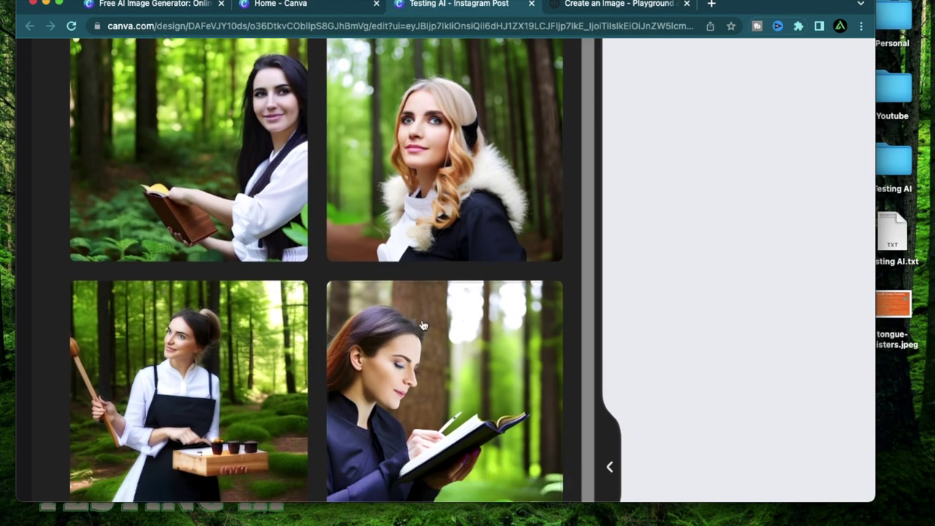
scroll(215, 138, up, 2)
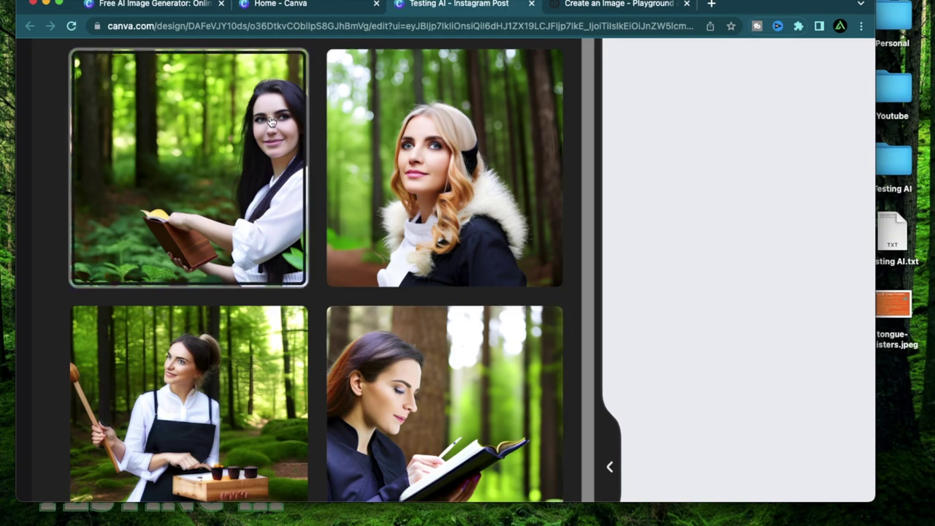
scroll(270, 119, up, 2)
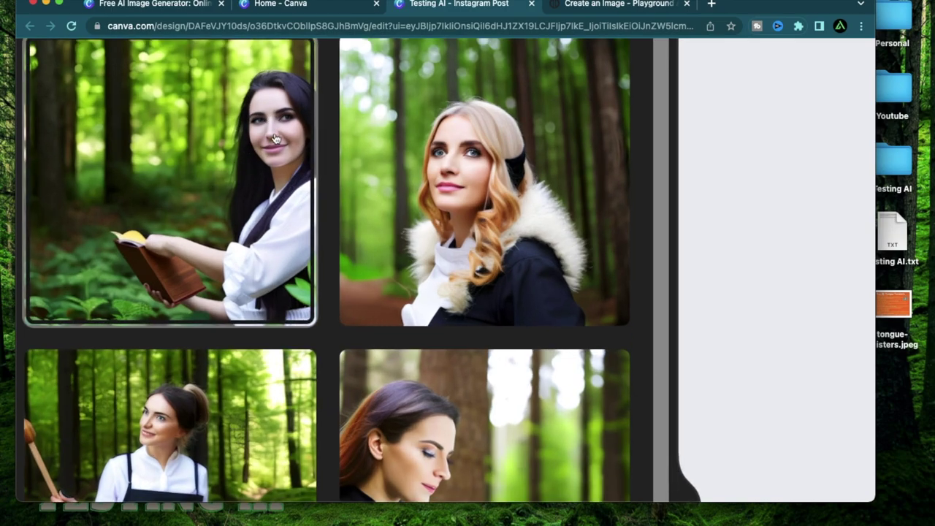
scroll(188, 213, down, 2)
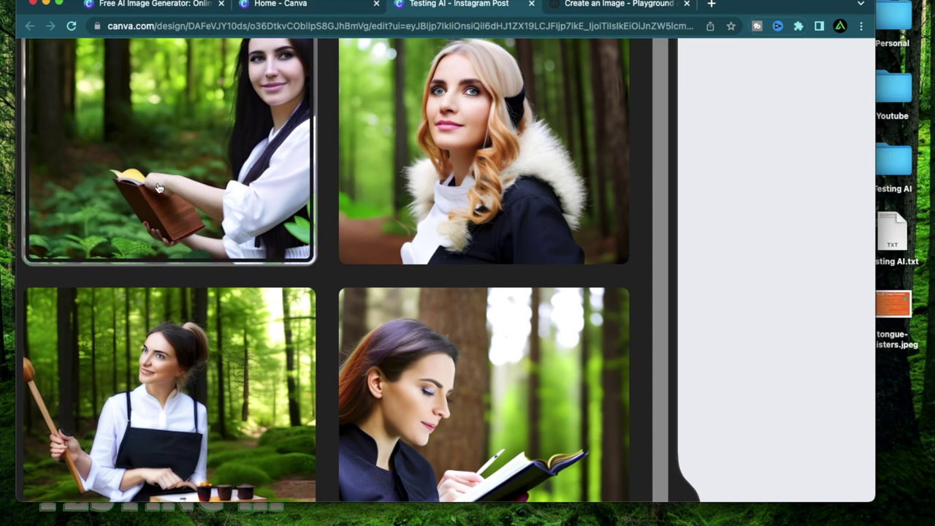
scroll(176, 147, up, 2)
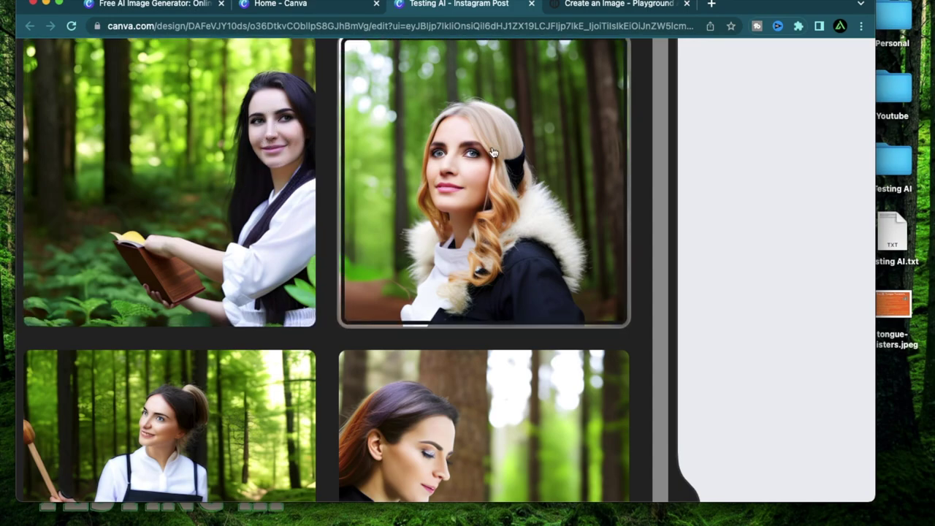
Insert 'holding a bottle' after 'forest' in the prompt.
scroll(493, 152, down, 5)
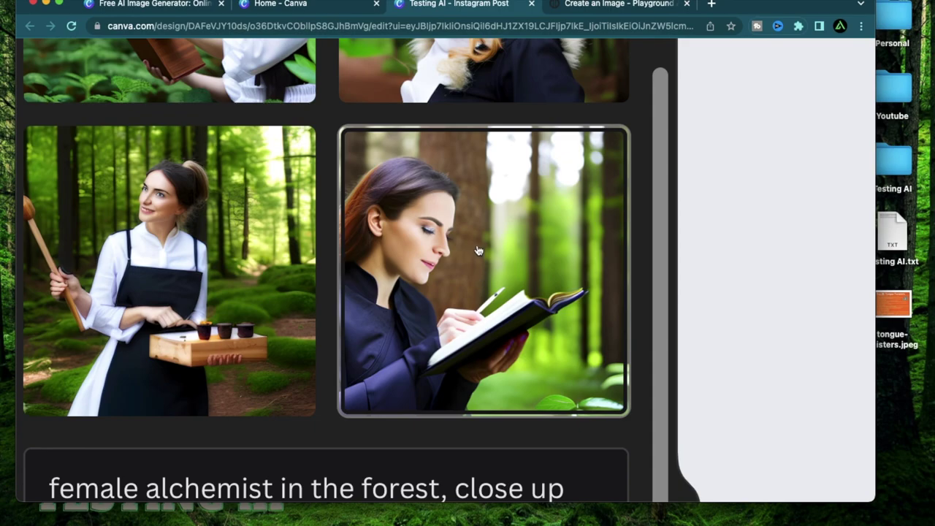
scroll(414, 224, up, 5)
scroll(438, 233, down, 5)
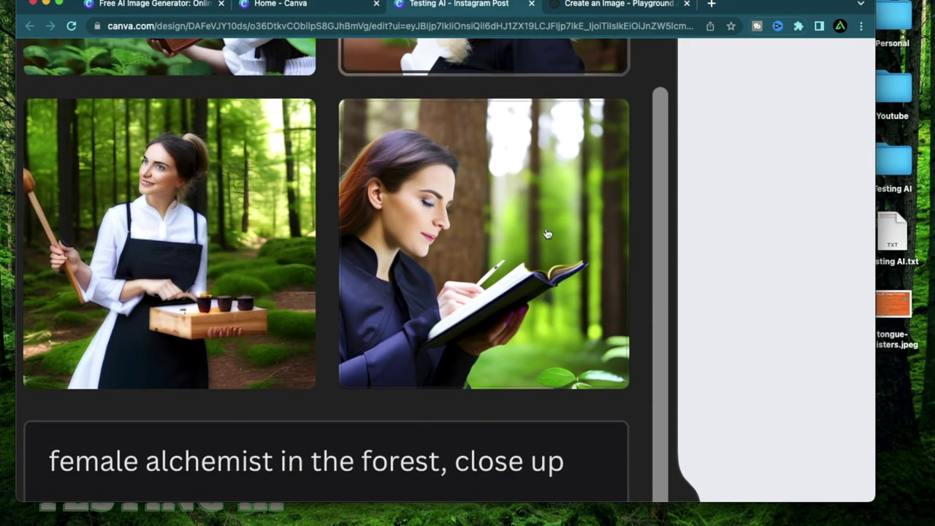
scroll(480, 251, down, 5)
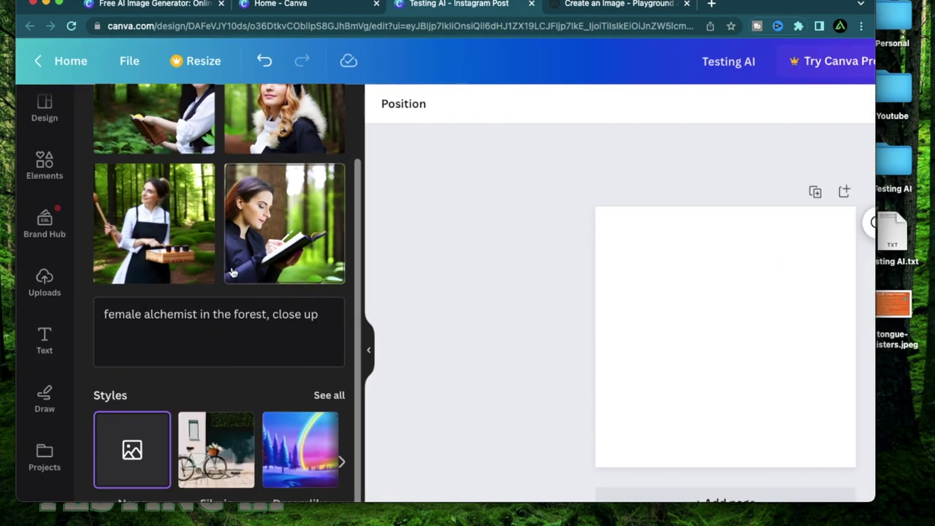
scroll(231, 265, down, 1)
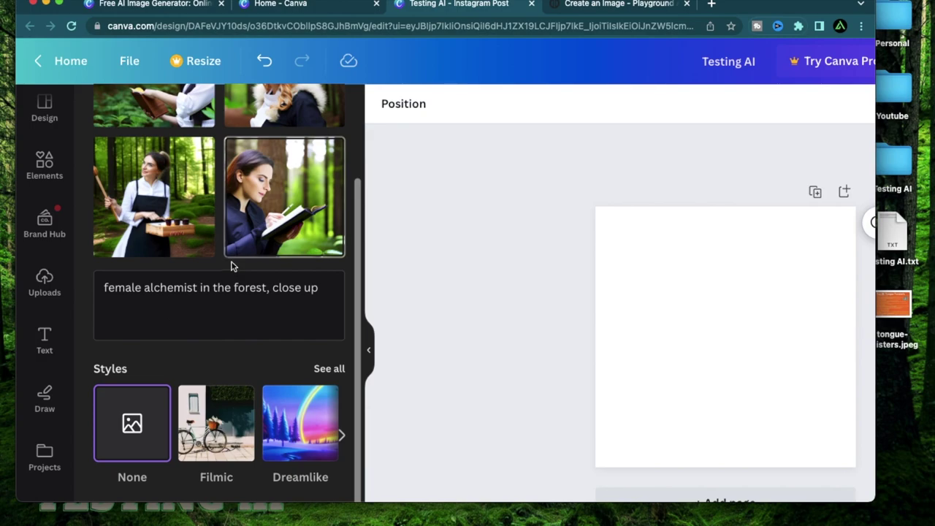
click(265, 289)
text(holding)
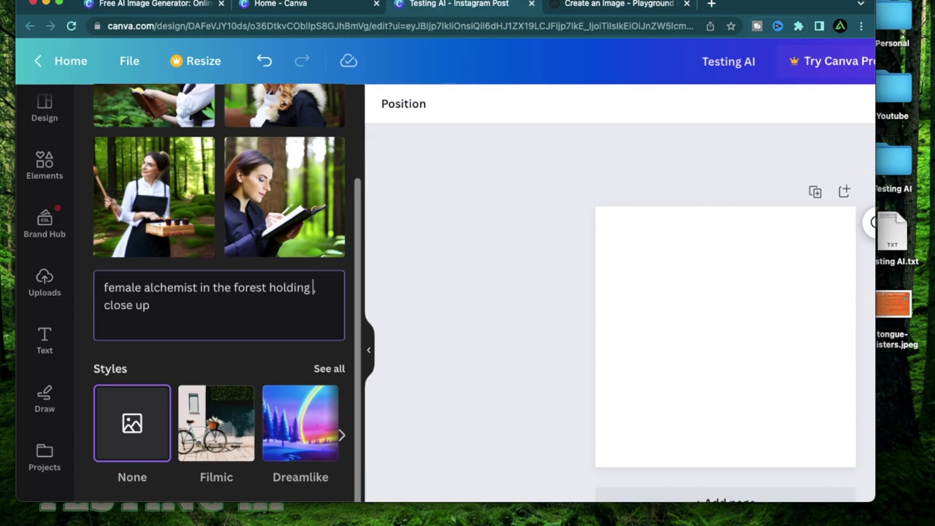
text( a bottle)
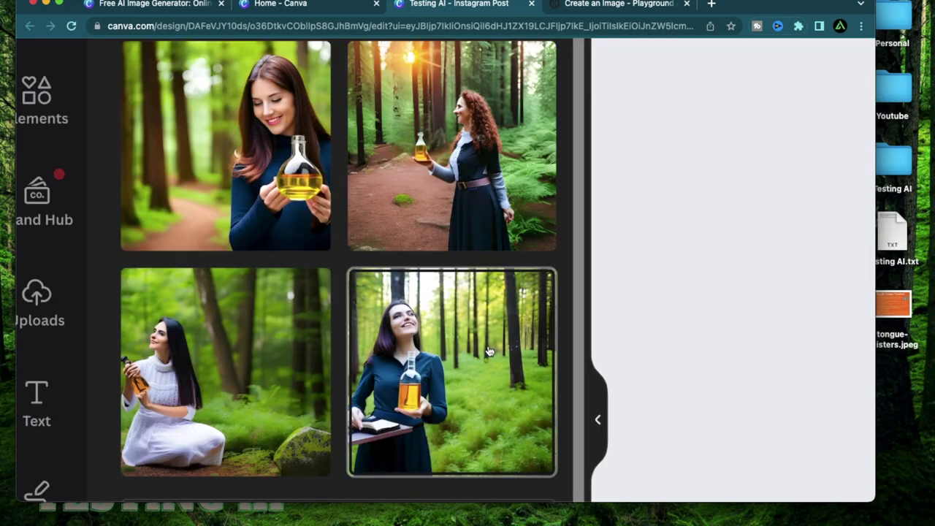
Place the top-left generated alchemist image onto the page.
scroll(478, 232, up, 1)
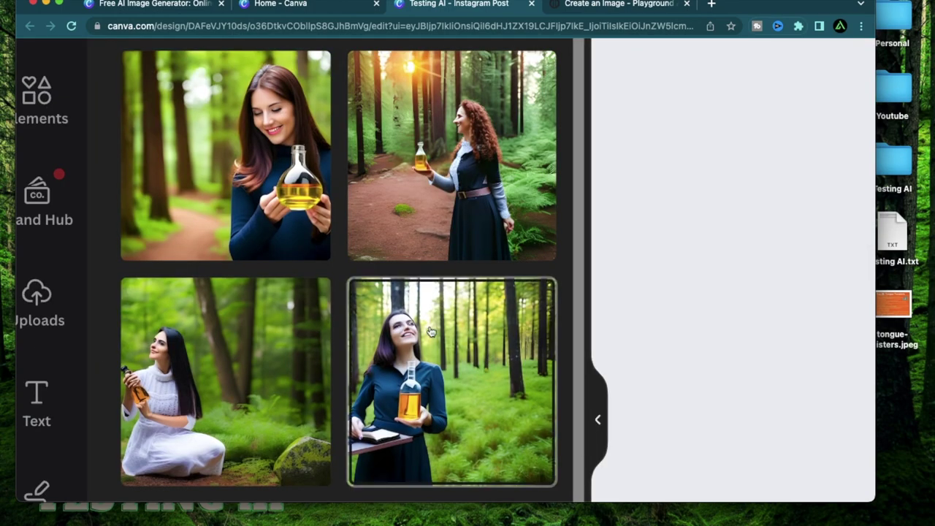
click(263, 171)
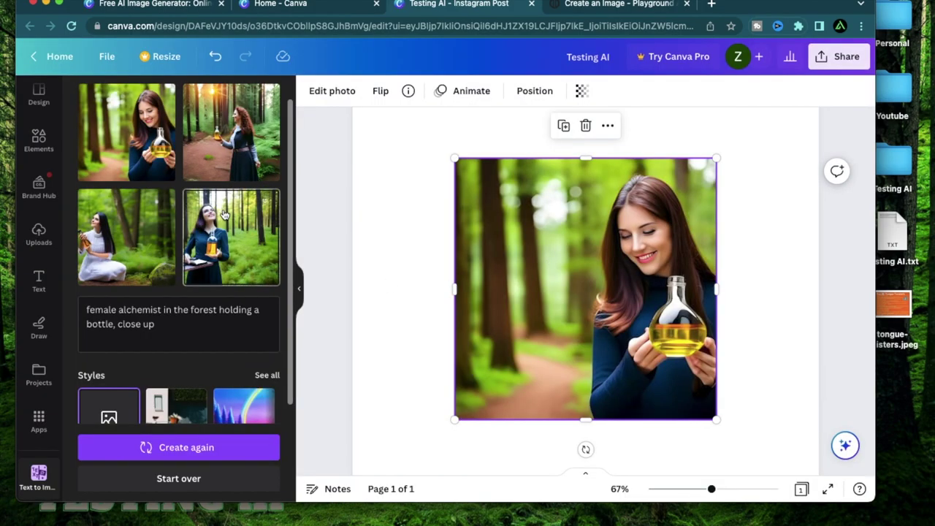
scroll(219, 219, up, 3)
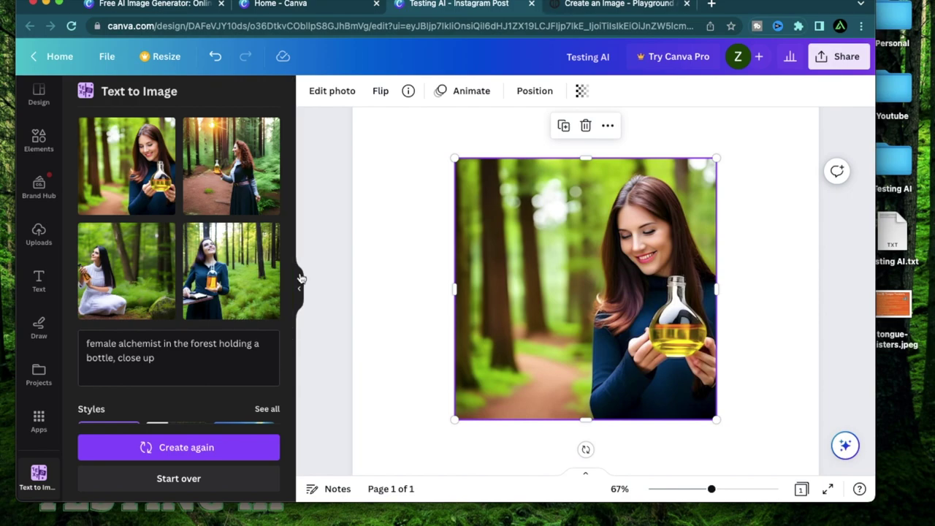
scroll(146, 277, down, 5)
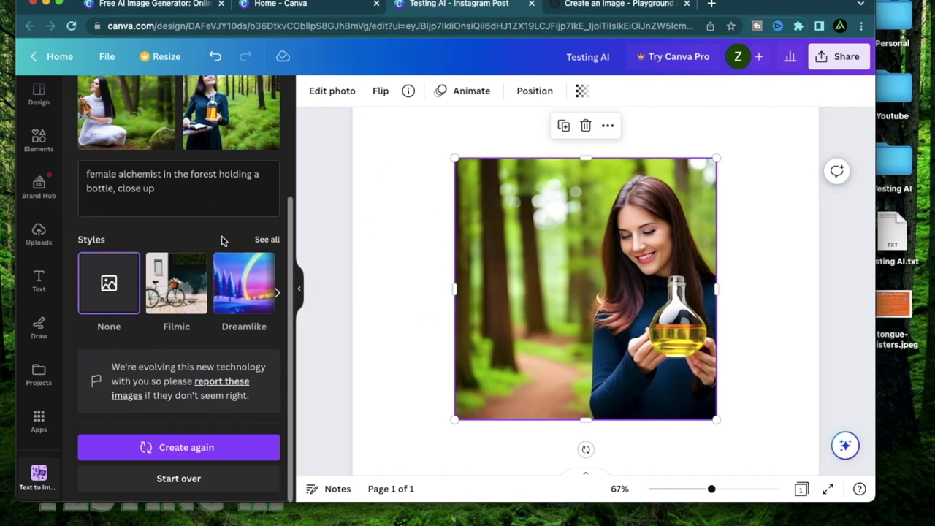
scroll(195, 161, up, 3)
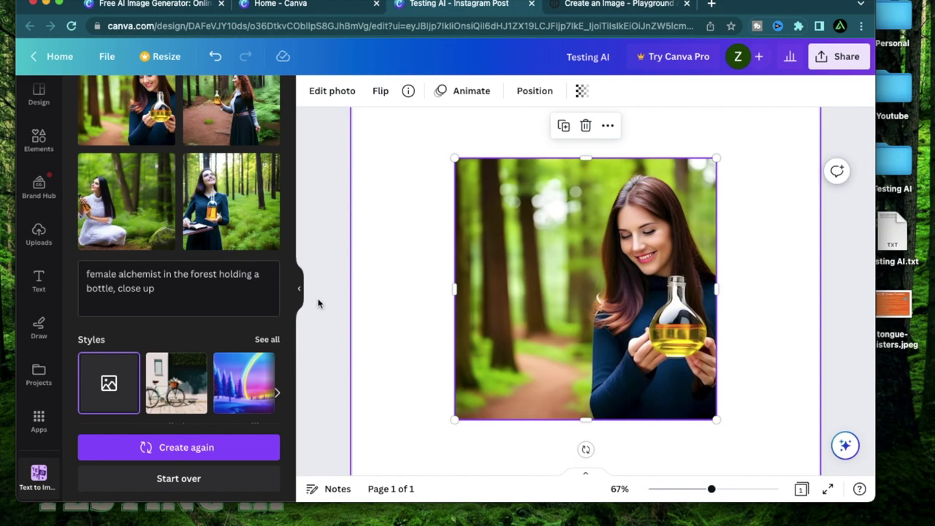
scroll(179, 191, up, 2)
scroll(149, 332, down, 3)
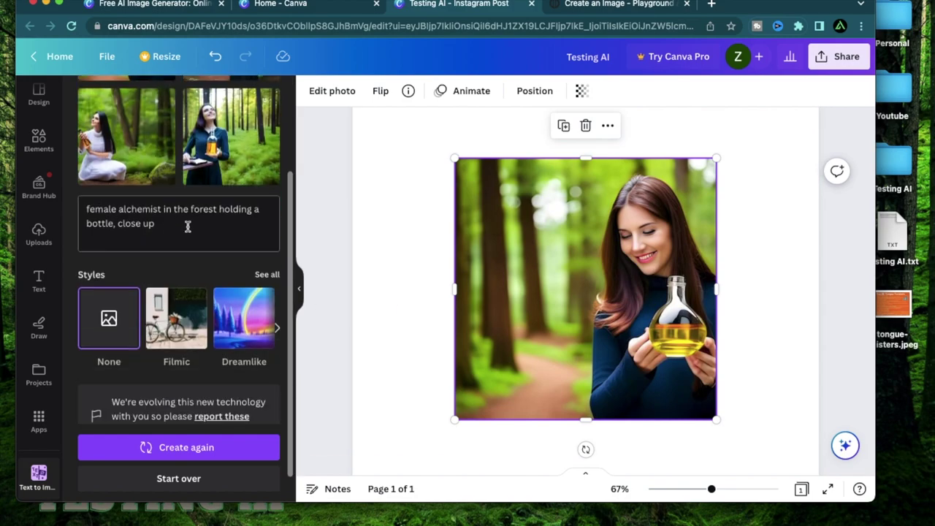
Delete the placed image and regenerate with 'nigerian' added to the prompt's start.
key(Delete)
scroll(138, 183, up, 5)
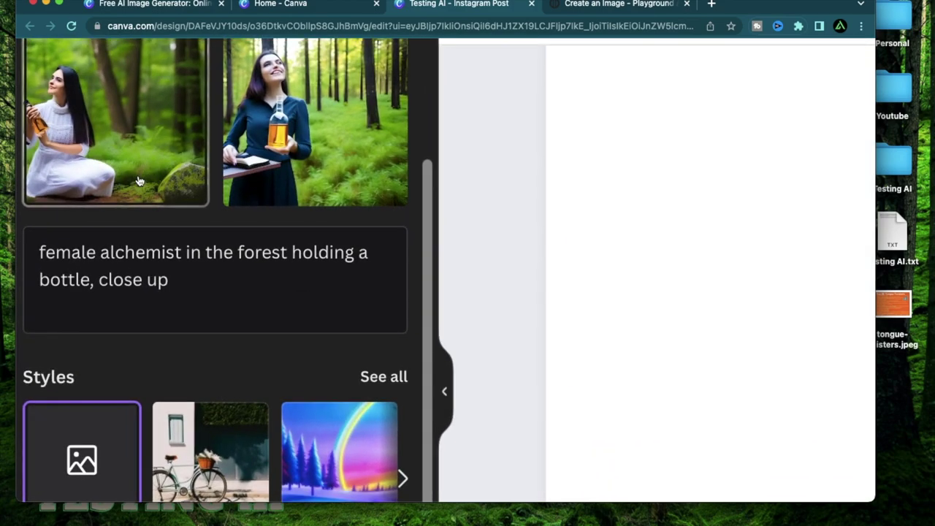
scroll(139, 181, up, 4)
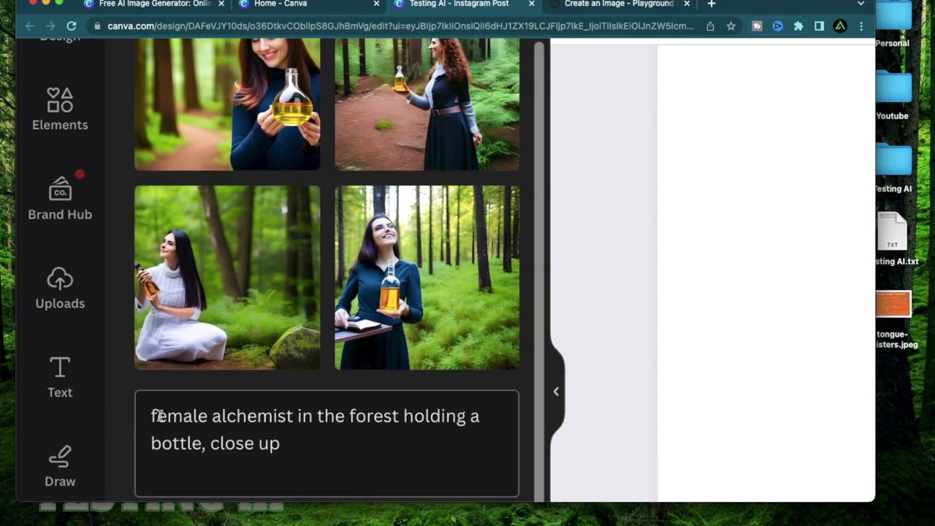
click(153, 416)
text(nigerian)
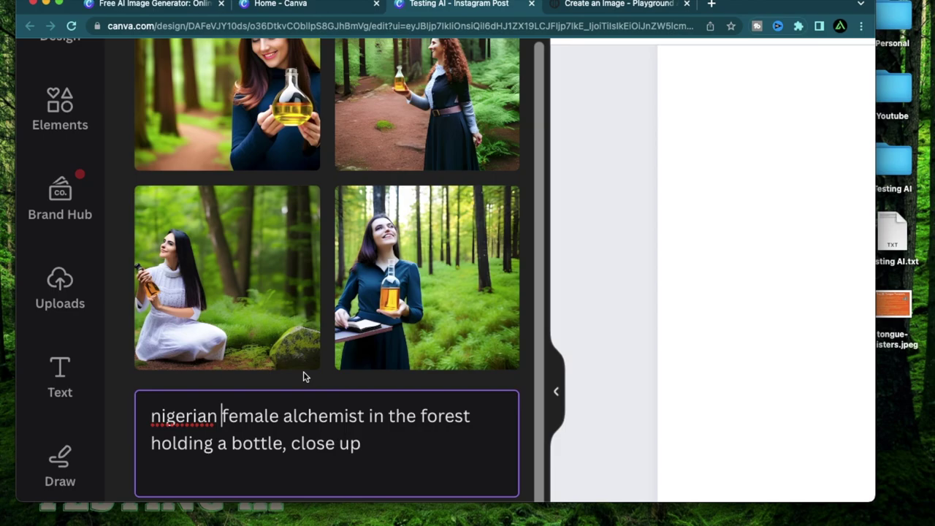
scroll(305, 376, down, 5)
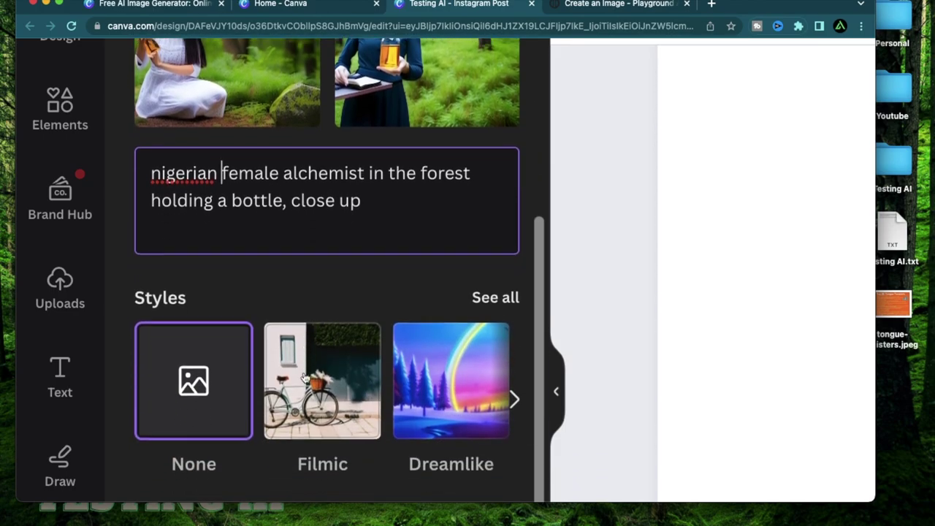
scroll(300, 382, down, 4)
scroll(296, 383, down, 3)
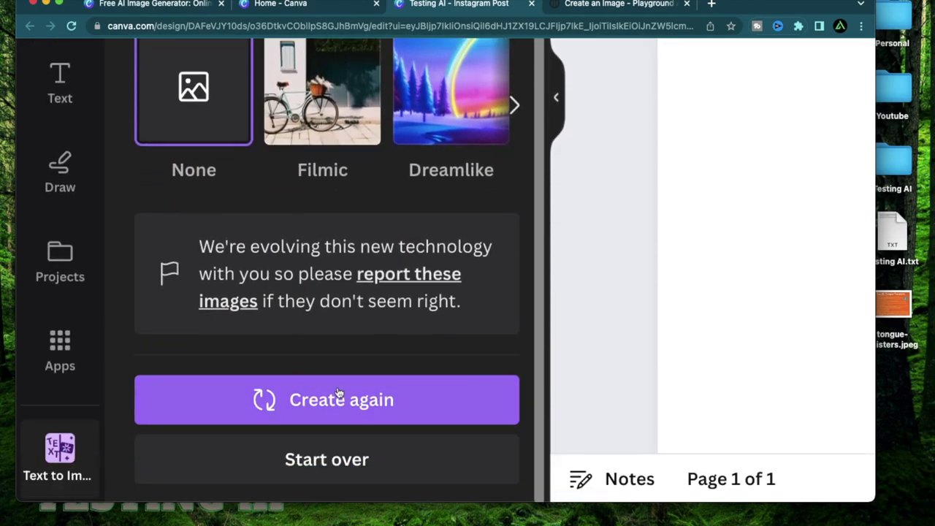
click(302, 397)
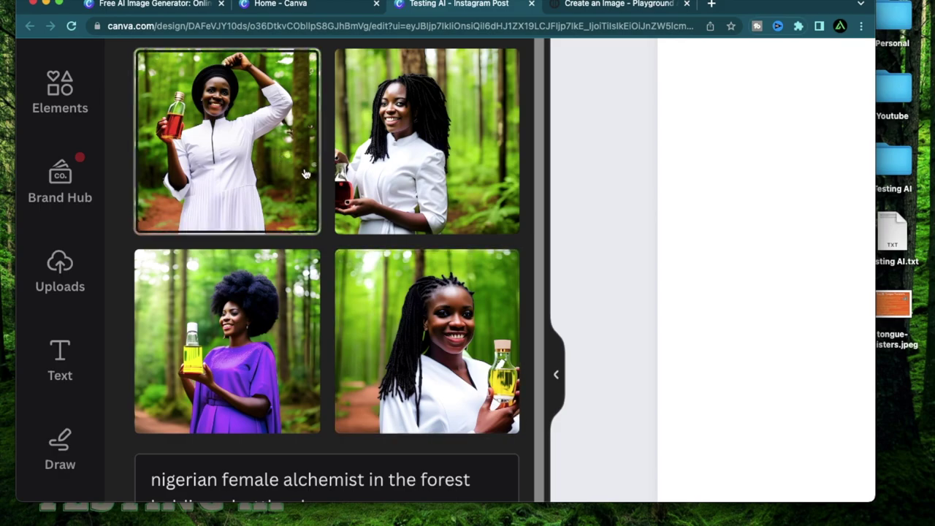
Browse the Nigerian alchemist results and deselect the image on the page.
scroll(362, 211, up, 5)
scroll(361, 211, down, 3)
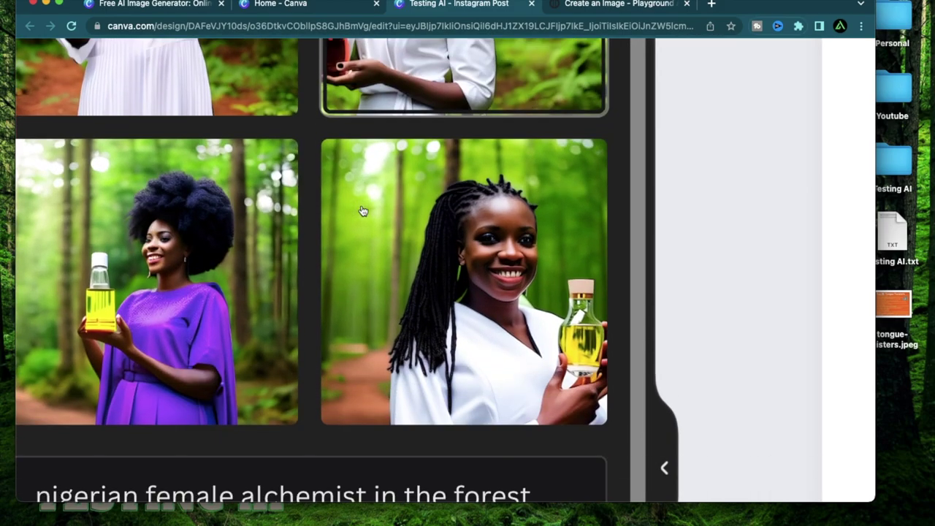
scroll(409, 219, right, 2)
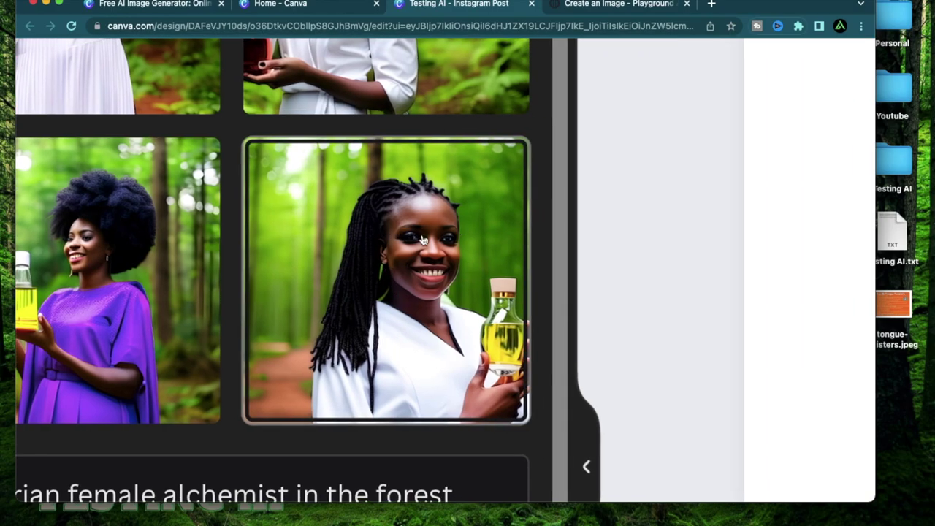
scroll(422, 240, up, 5)
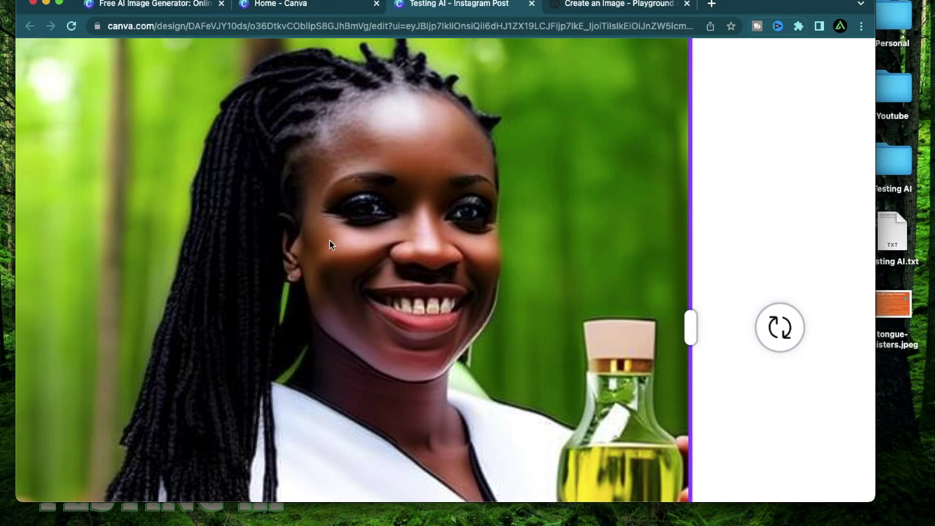
scroll(409, 263, down, 8)
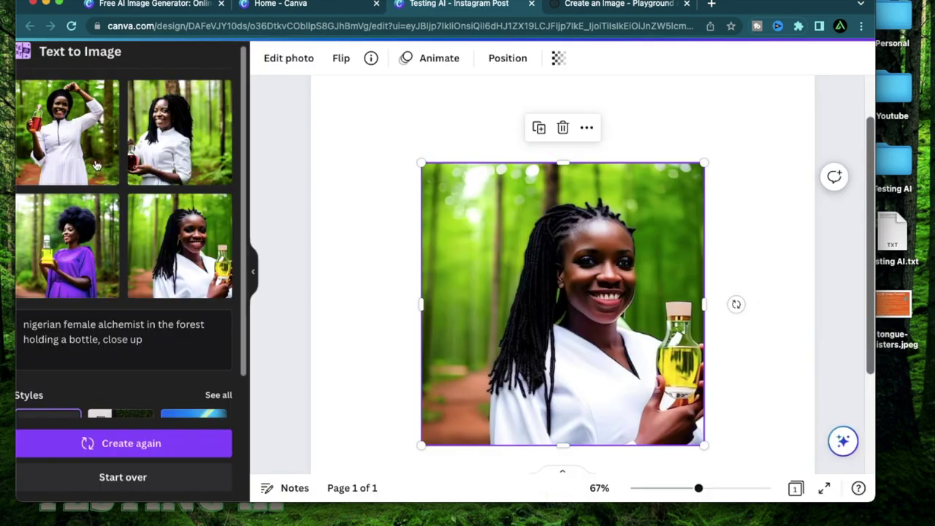
scroll(102, 169, left, 2)
scroll(150, 238, down, 1)
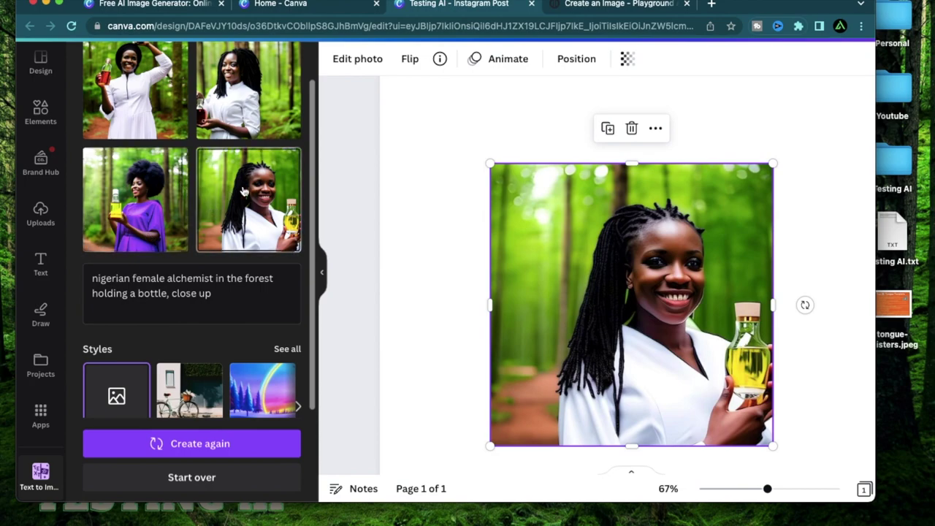
click(331, 207)
scroll(331, 207, up, 1)
scroll(196, 260, up, 3)
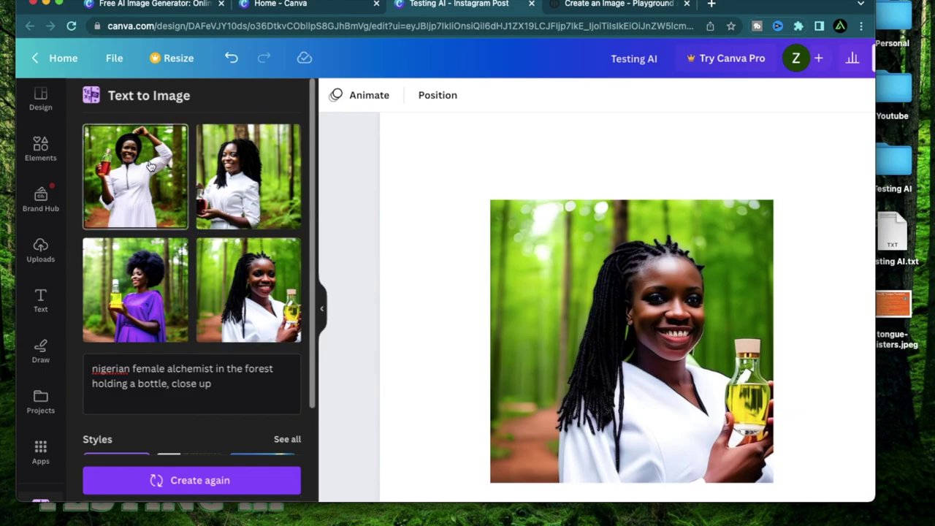
scroll(150, 166, up, 5)
scroll(254, 191, down, 1)
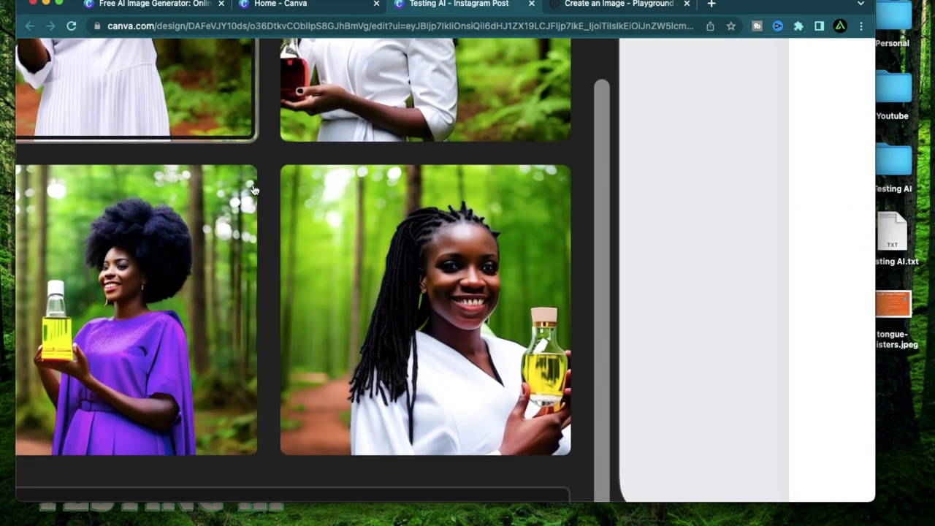
scroll(431, 296, down, 5)
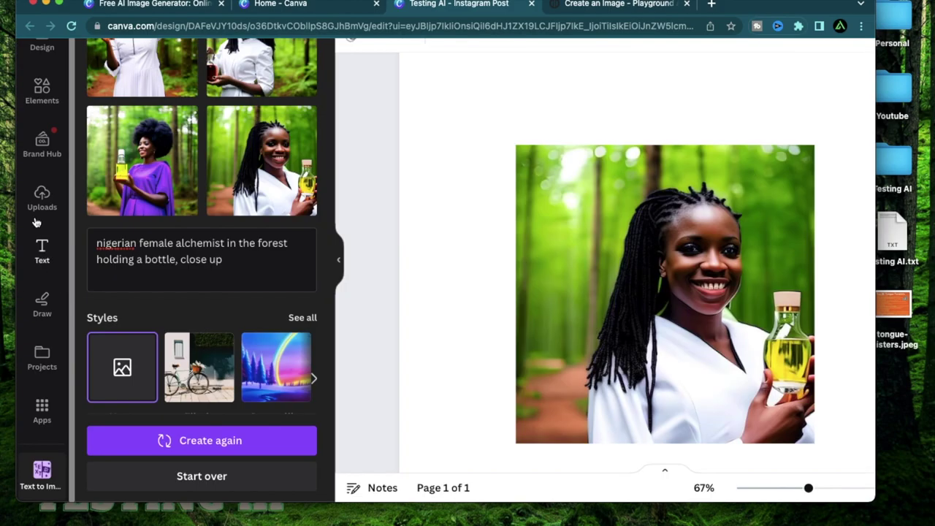
Download the Nigerian alchemist image from Uploads to the computer.
click(42, 197)
scroll(142, 238, down, 3)
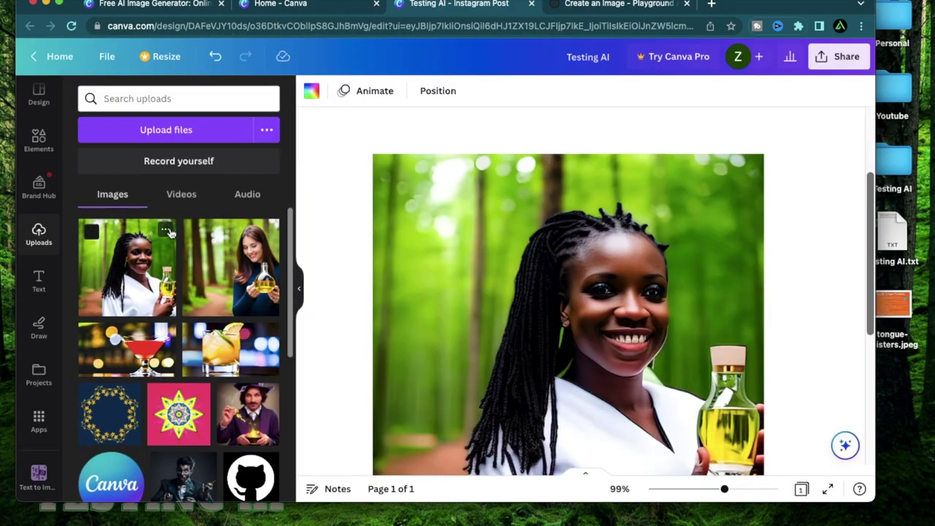
click(166, 233)
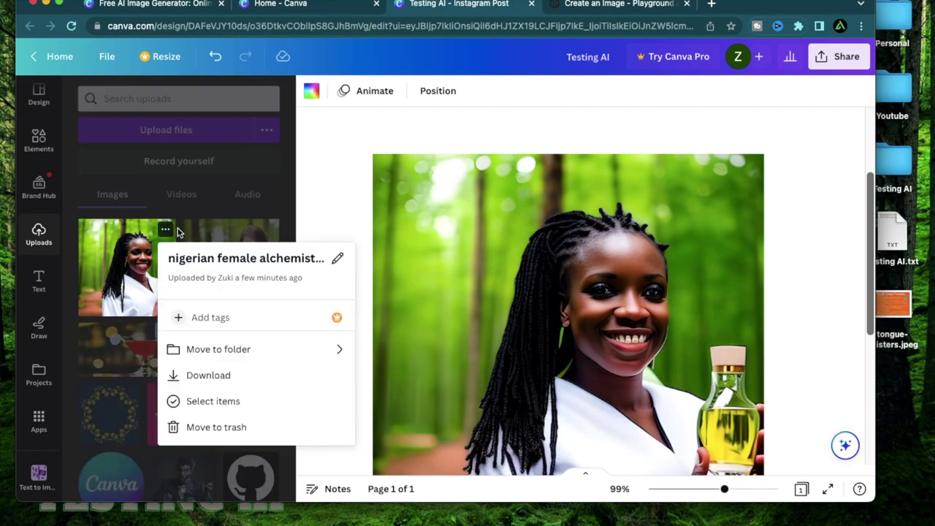
click(249, 377)
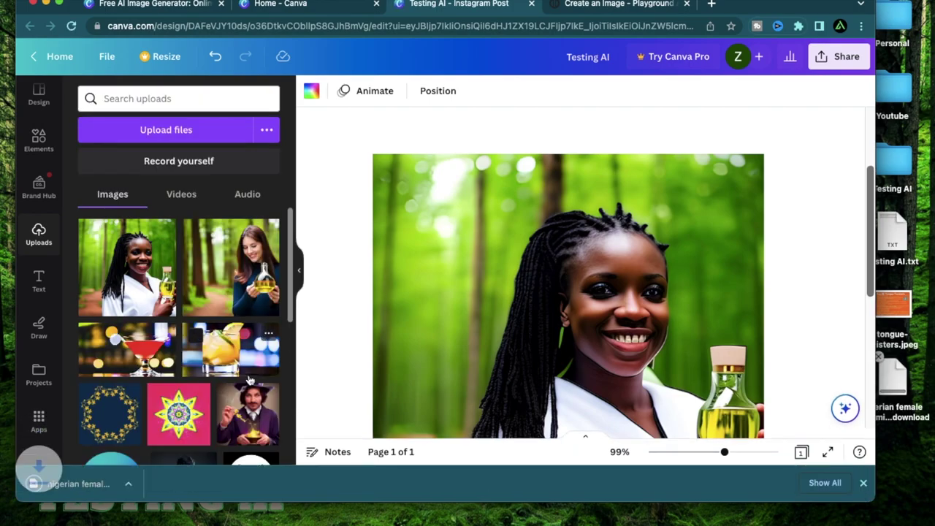
click(38, 474)
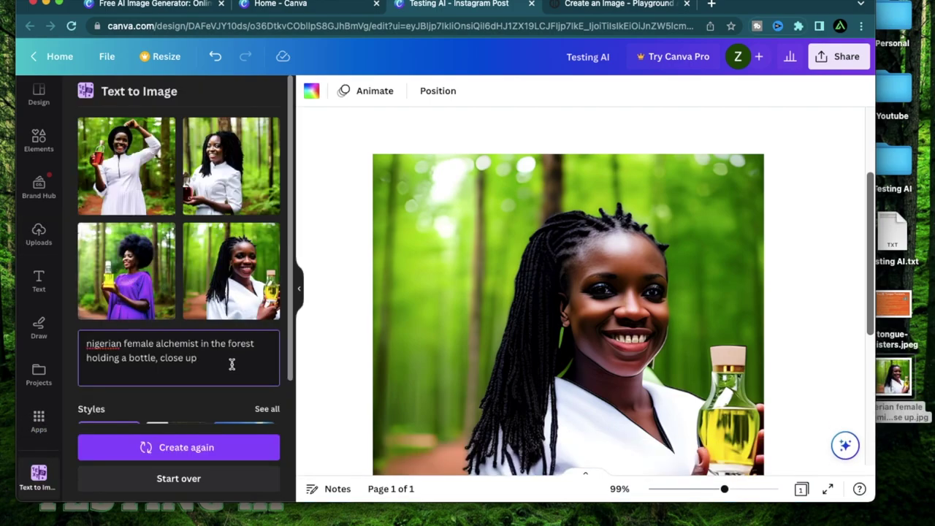
Replace the prompt with 'japanese female alchemist dancing in the forest, close up' and choose Filmic style.
key(super+a)
text(japanese female alchemist dancing in the forest, close up)
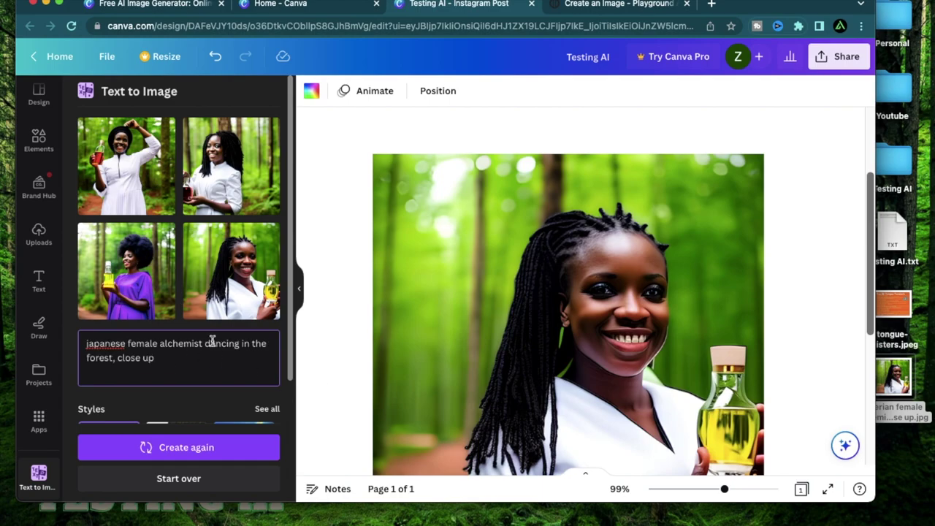
scroll(212, 341, down, 3)
click(264, 240)
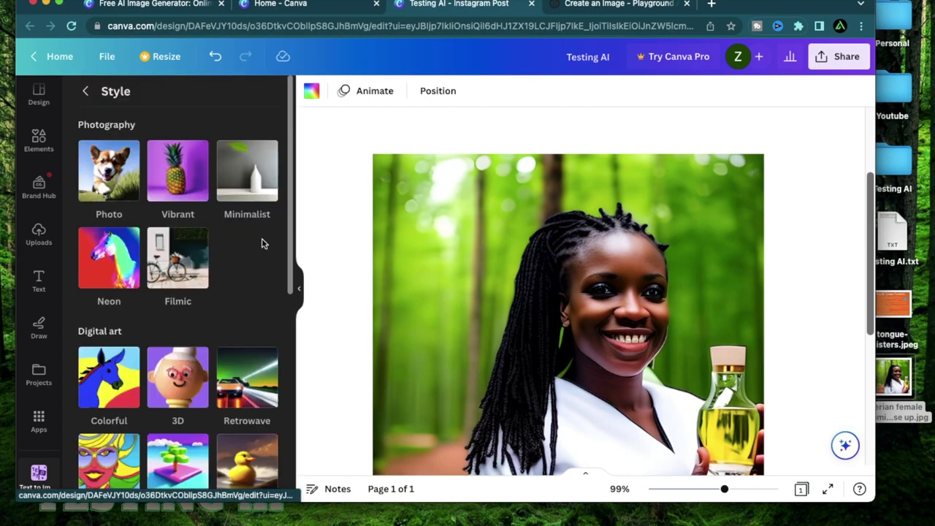
scroll(230, 267, down, 3)
scroll(228, 270, up, 3)
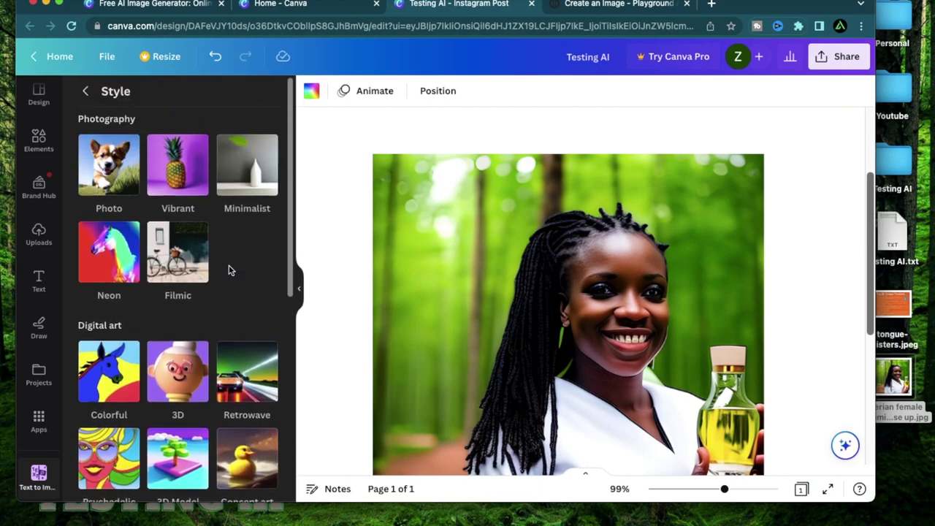
click(178, 252)
Place the bottom-left pale-kimono image onto the design.
scroll(196, 349, down, 1)
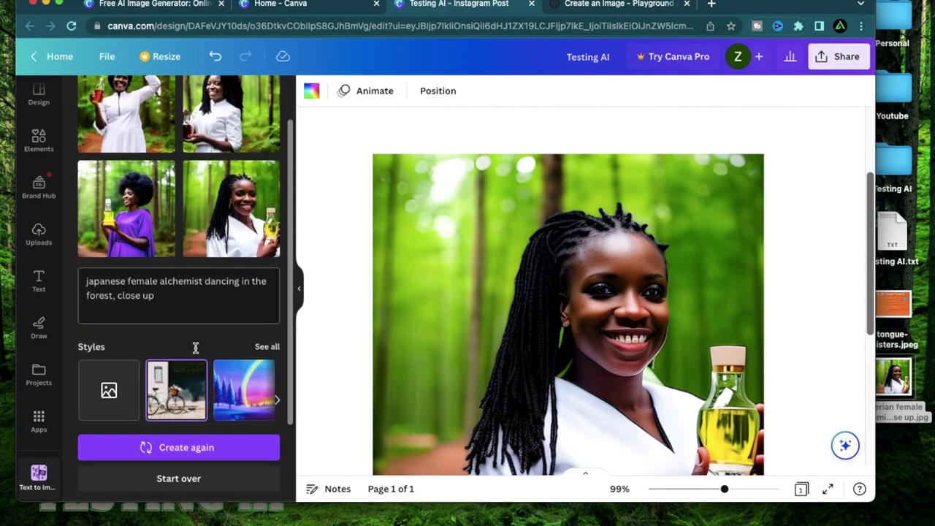
scroll(217, 294, down, 1)
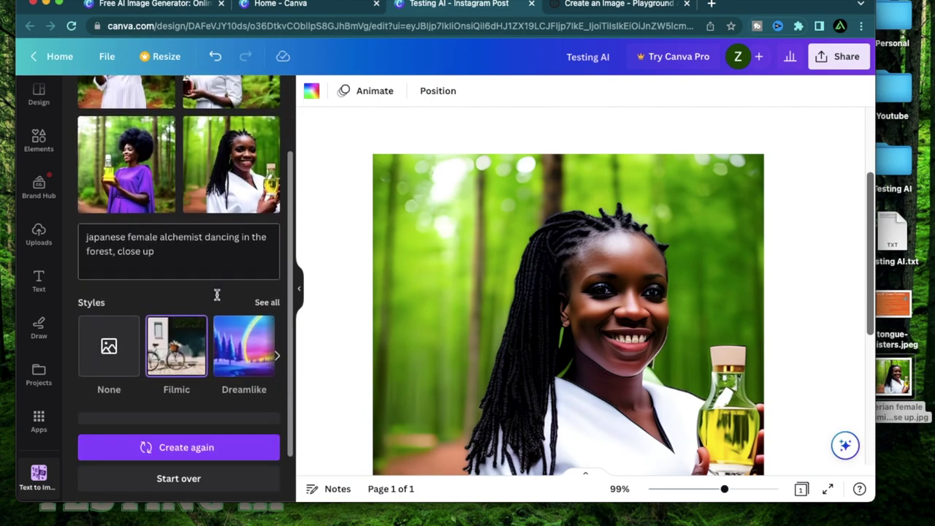
scroll(225, 240, down, 1)
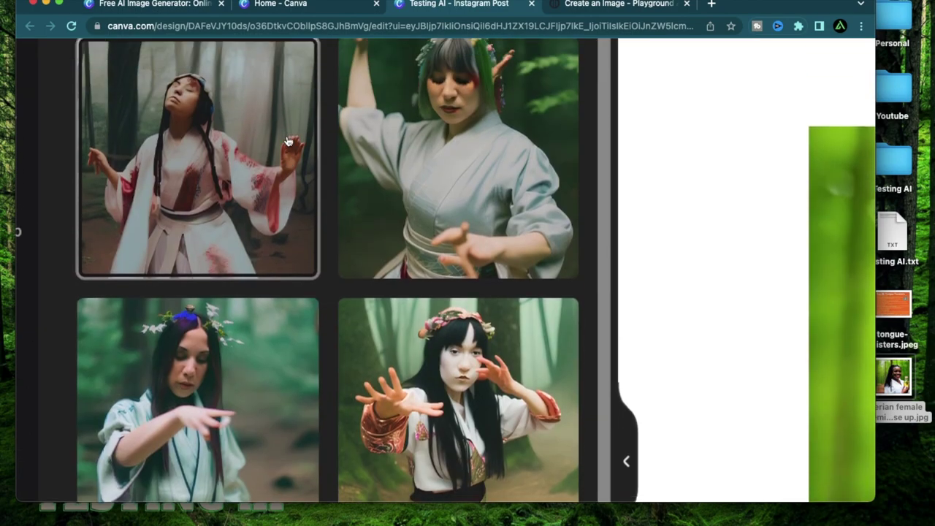
scroll(287, 140, up, 2)
scroll(287, 141, down, 1)
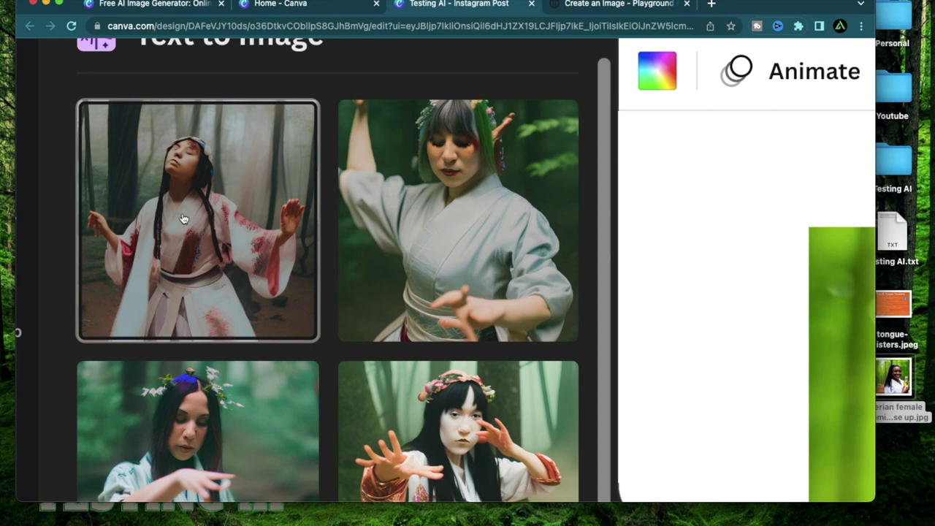
scroll(199, 139, down, 3)
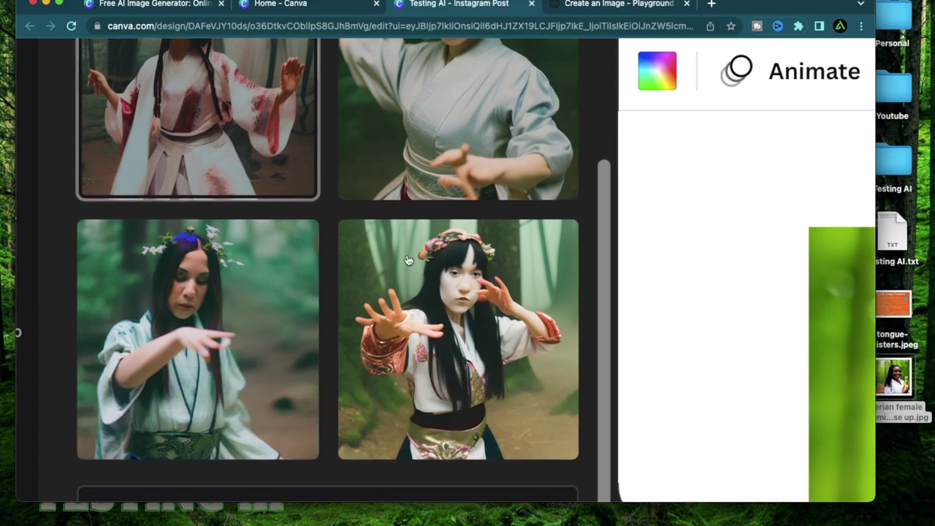
scroll(248, 284, down, 2)
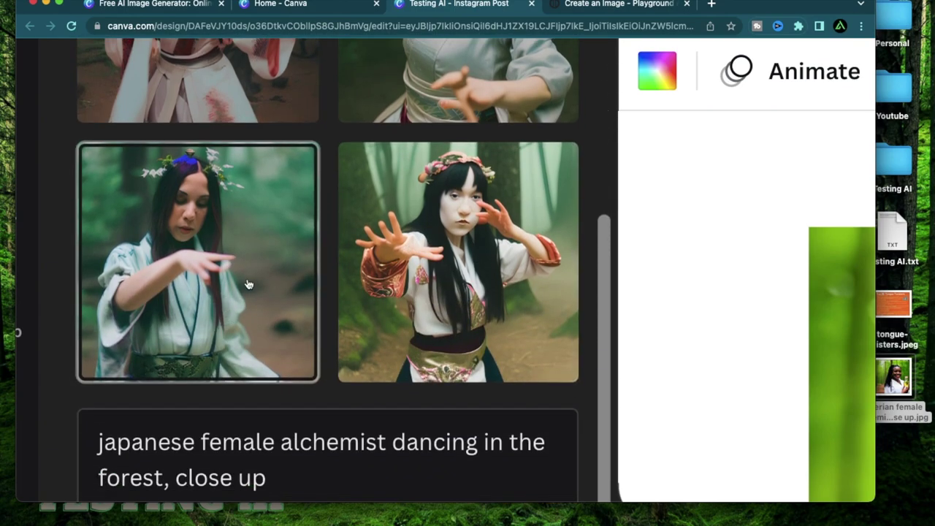
click(255, 276)
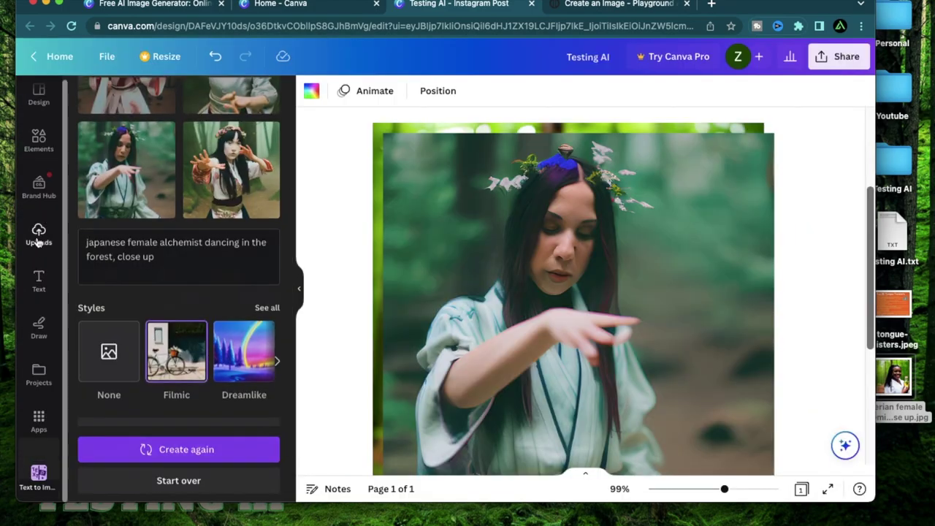
Download the first uploaded image from Uploads.
click(39, 233)
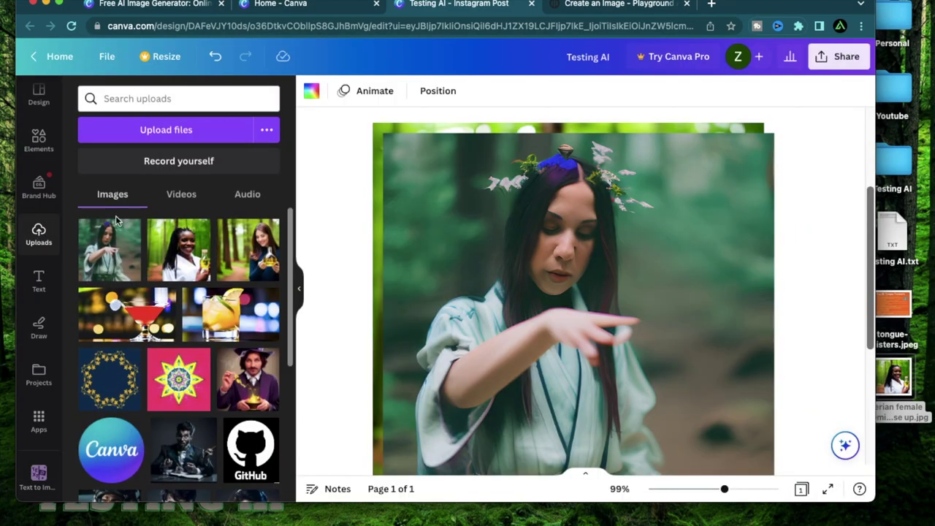
click(130, 230)
click(204, 375)
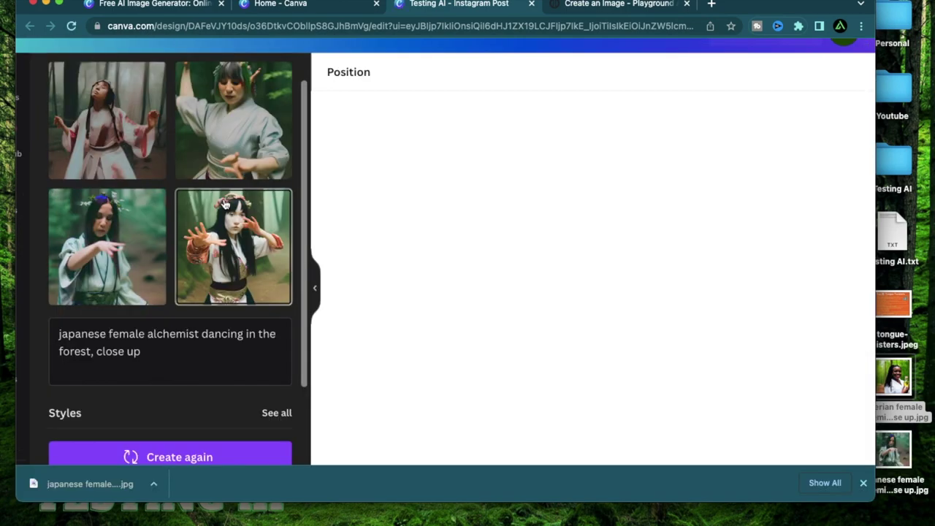
scroll(225, 204, up, 5)
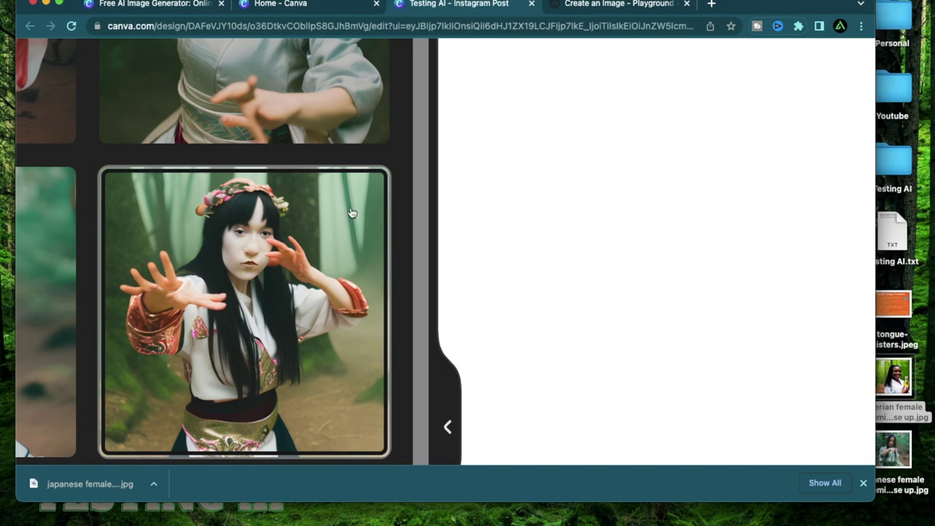
scroll(297, 204, down, 5)
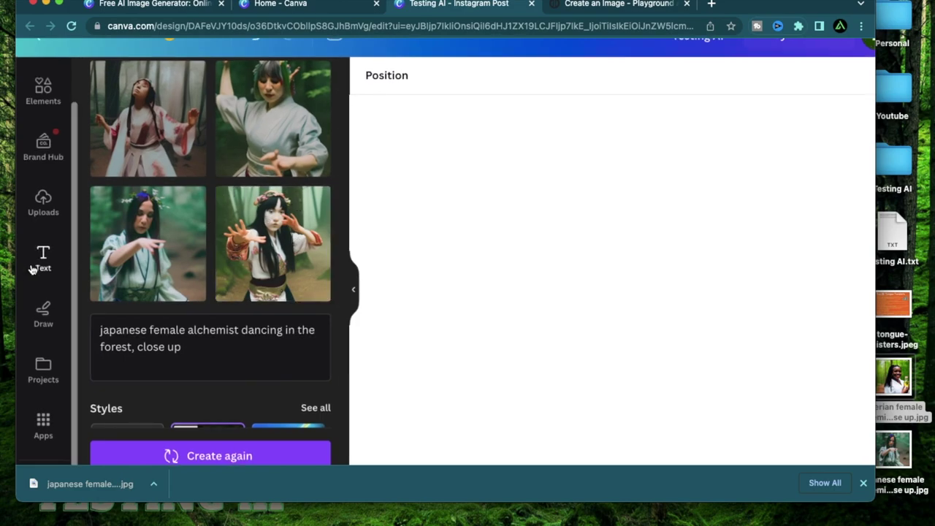
Add the flower-crowned dancer image from the generated results to the design.
click(53, 206)
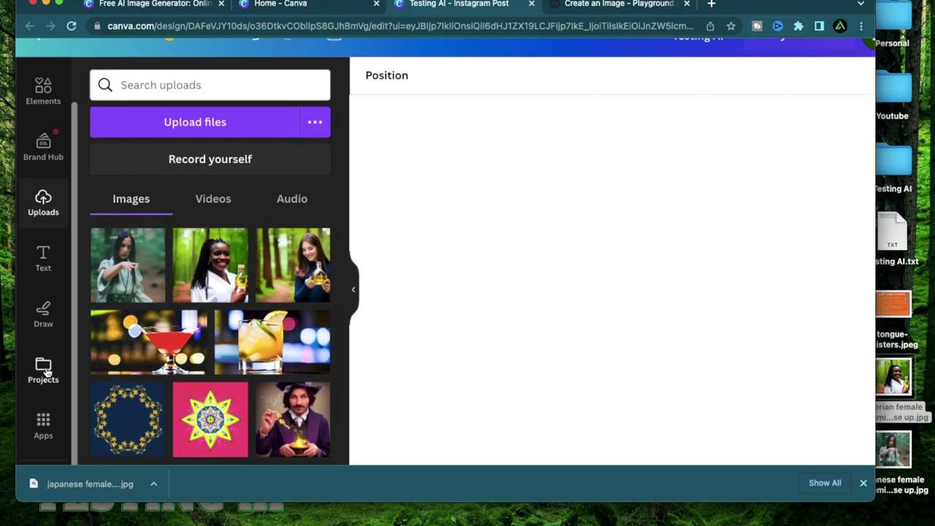
scroll(41, 367, down, 2)
click(45, 437)
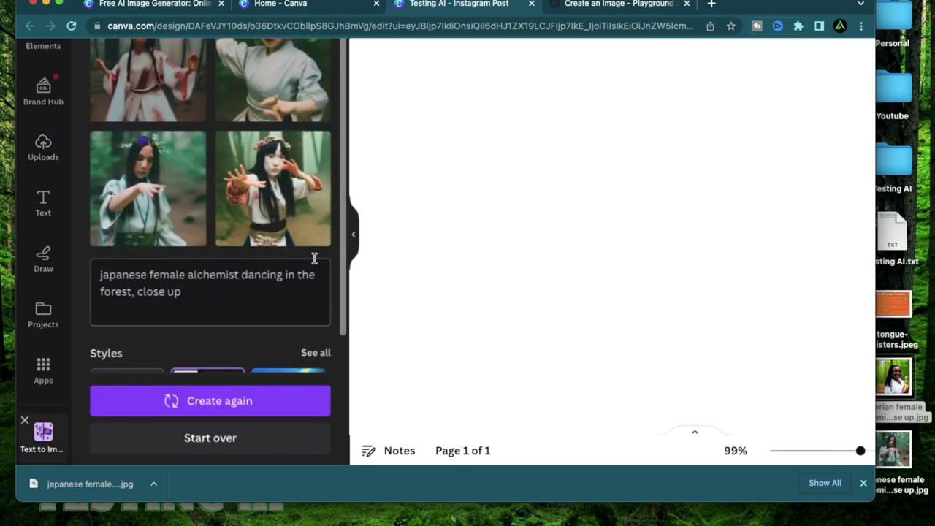
click(298, 166)
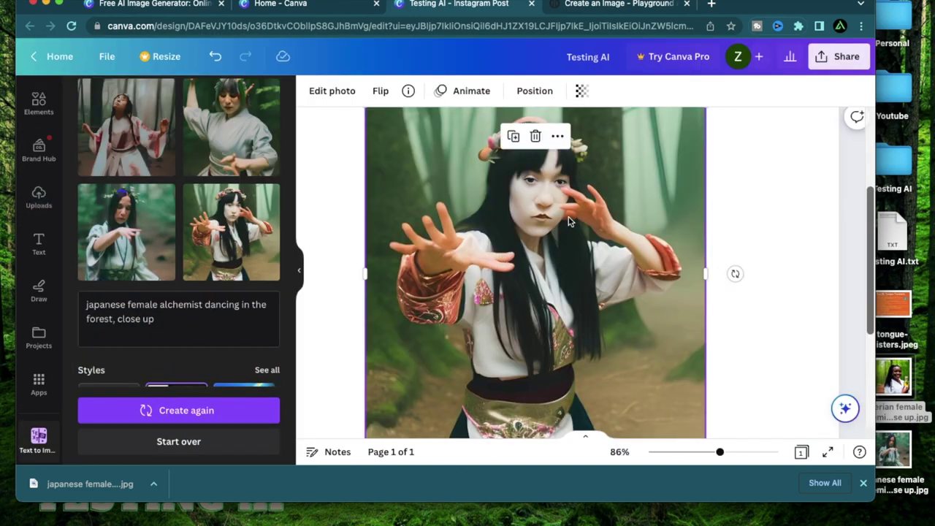
scroll(568, 221, up, 2)
scroll(681, 222, down, 5)
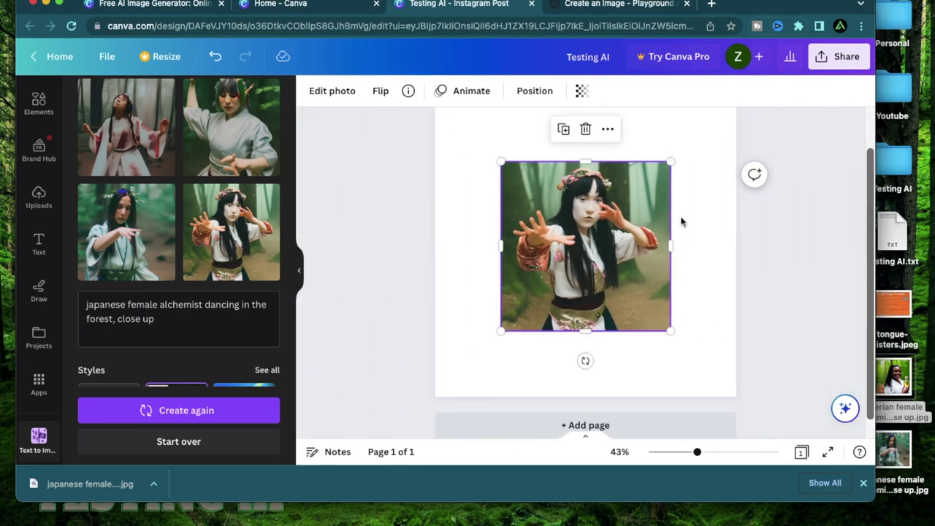
scroll(124, 218, down, 2)
Reword the prompt: drop 'japanese' and replace 'dancing' with 'hilding a paintbrush,'.
click(125, 217)
shift+click(80, 219)
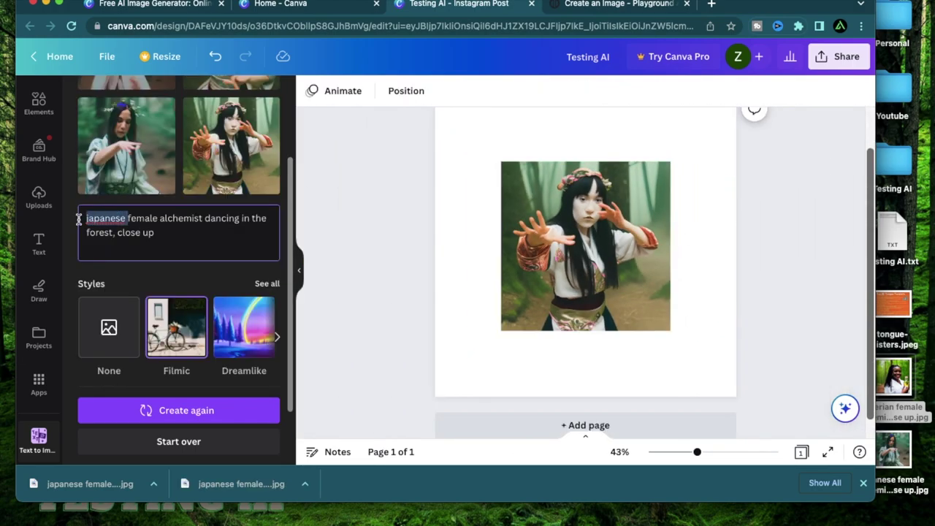
key(BackSpace)
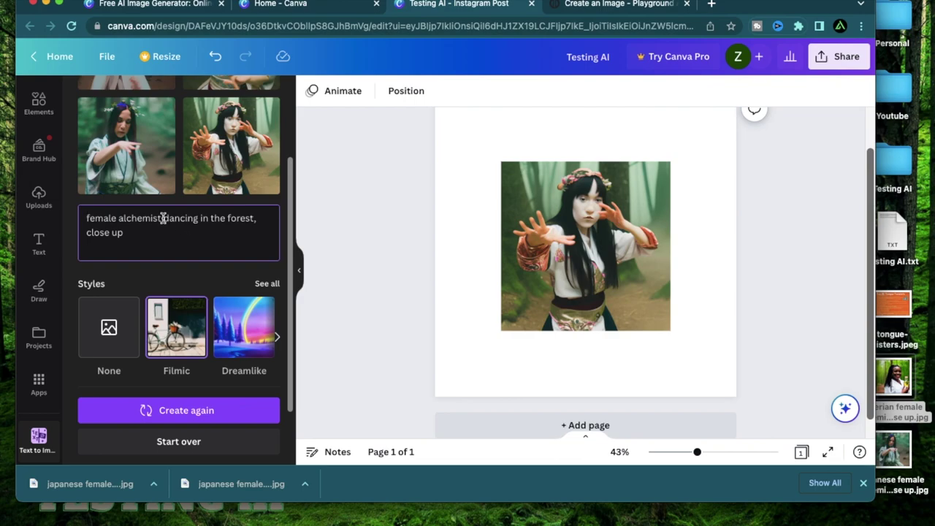
drag(162, 218, 86, 232)
text(hilding a paint)
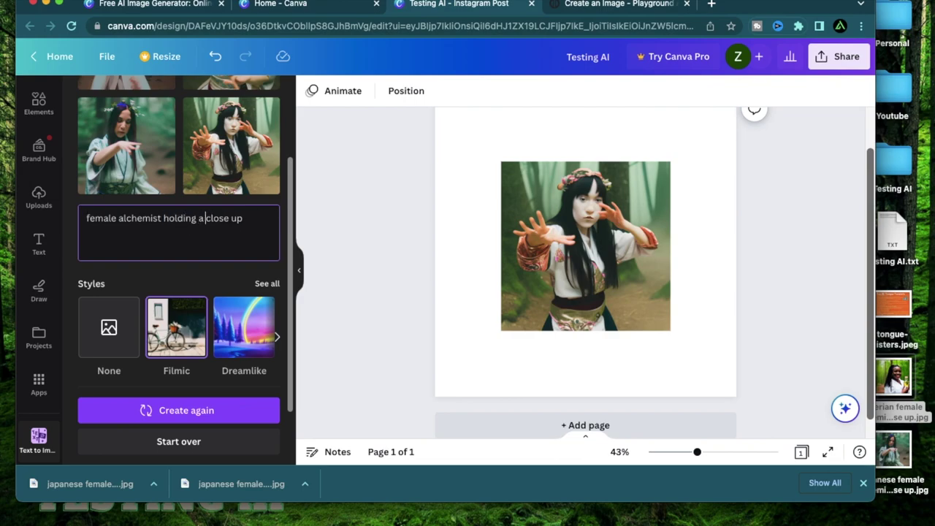
text(brush,)
click(266, 283)
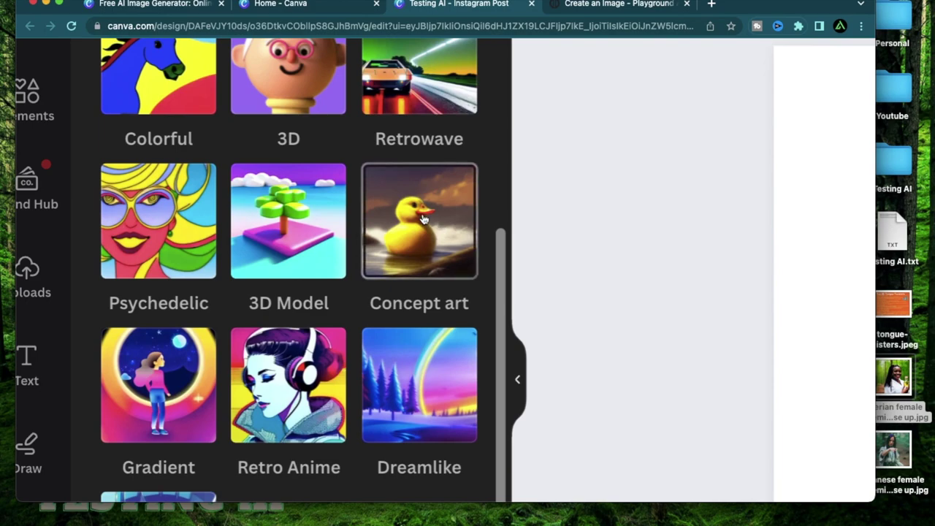
Generate with the Concept art style and add the sunlit forest alchemist image.
click(422, 219)
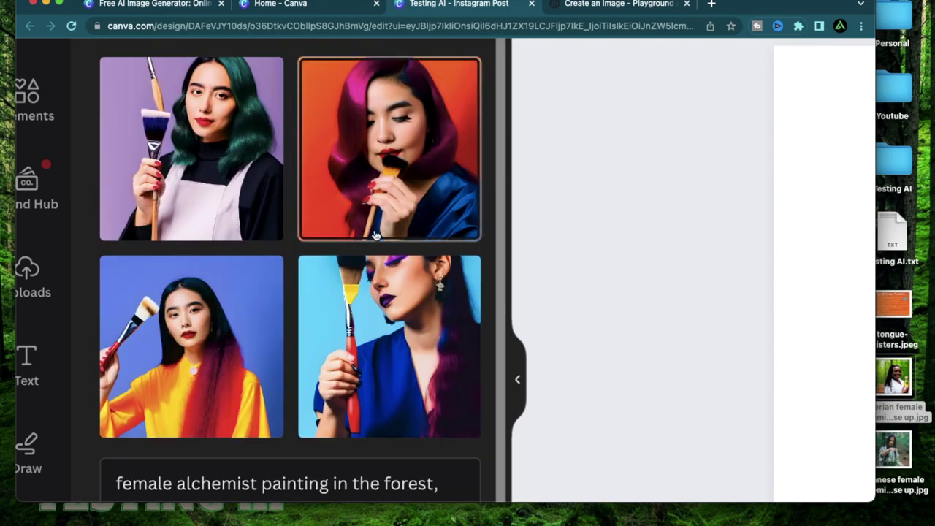
scroll(374, 234, down, 5)
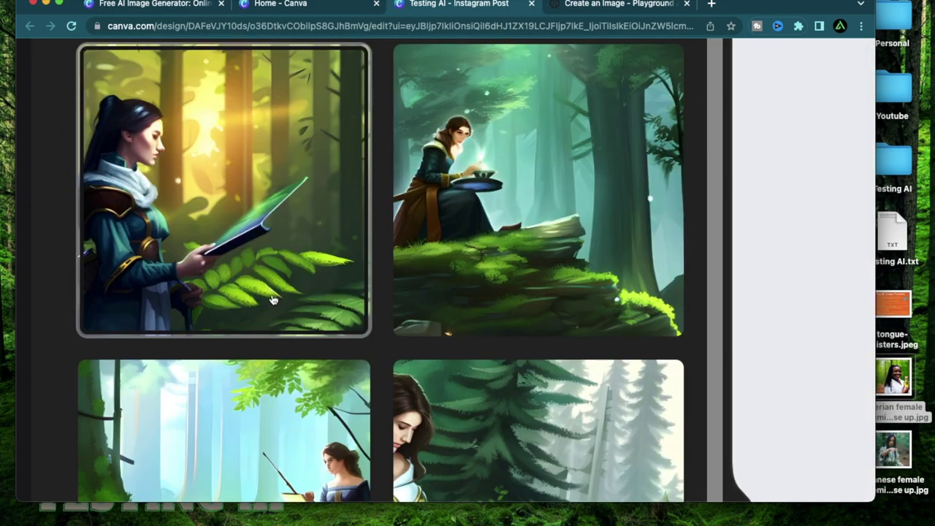
scroll(244, 382, down, 3)
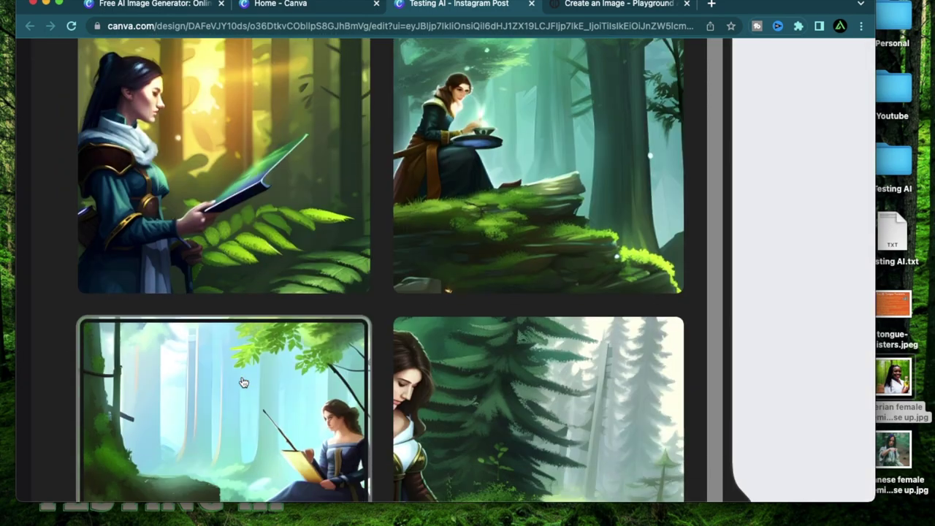
scroll(244, 382, up, 2)
scroll(244, 382, up, 1)
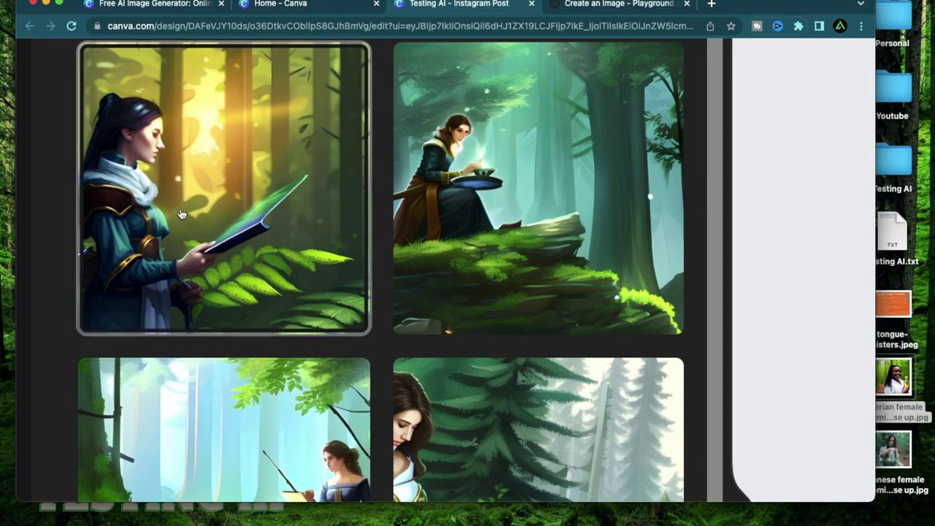
click(233, 170)
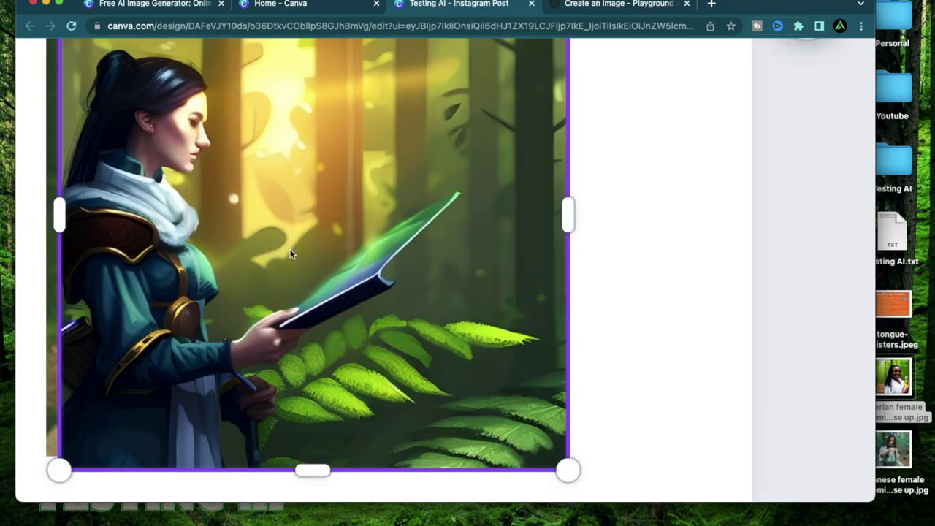
Add the alchemist-among-pine-trees image to the design.
scroll(289, 249, down, 3)
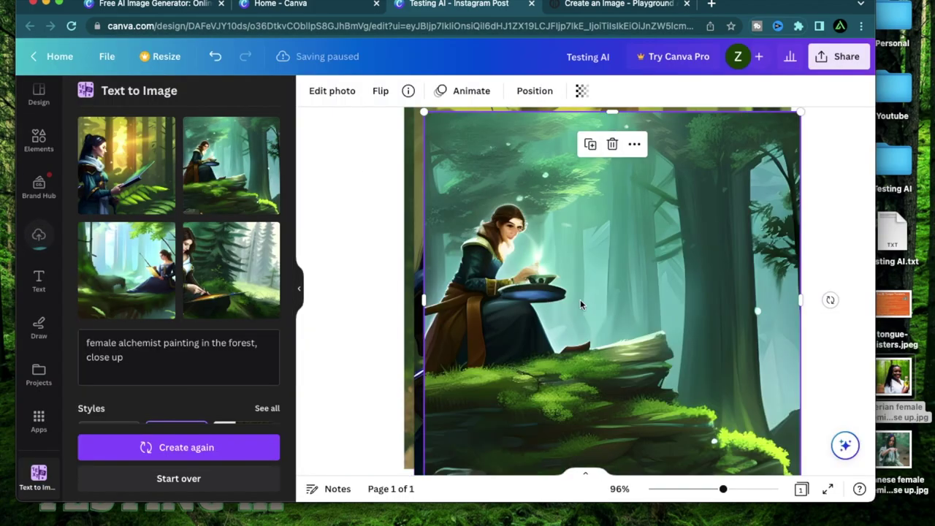
scroll(580, 304, up, 5)
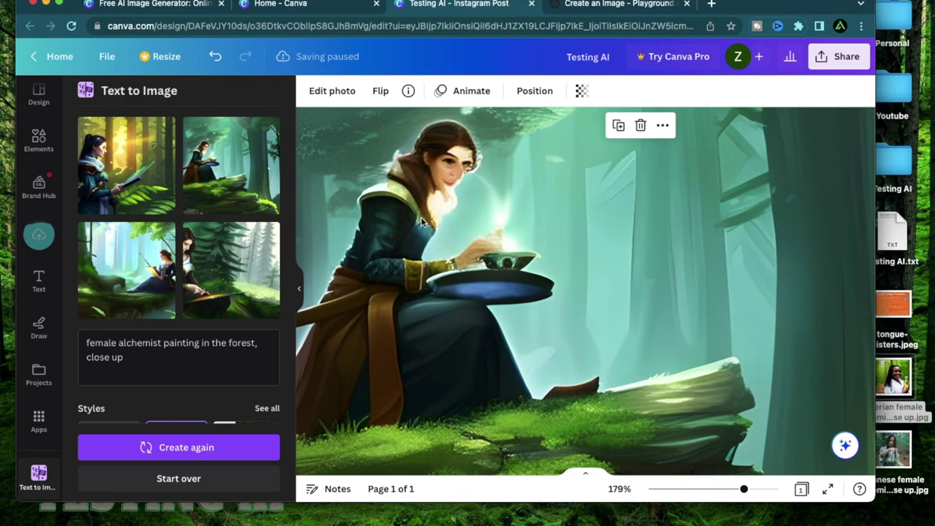
scroll(531, 247, down, 3)
scroll(531, 247, up, 1)
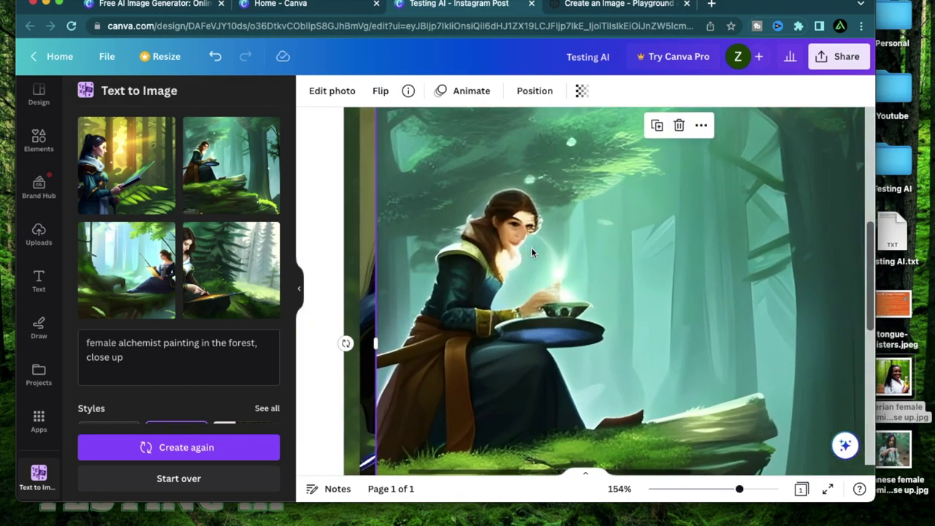
scroll(531, 247, up, 4)
scroll(531, 247, up, 1)
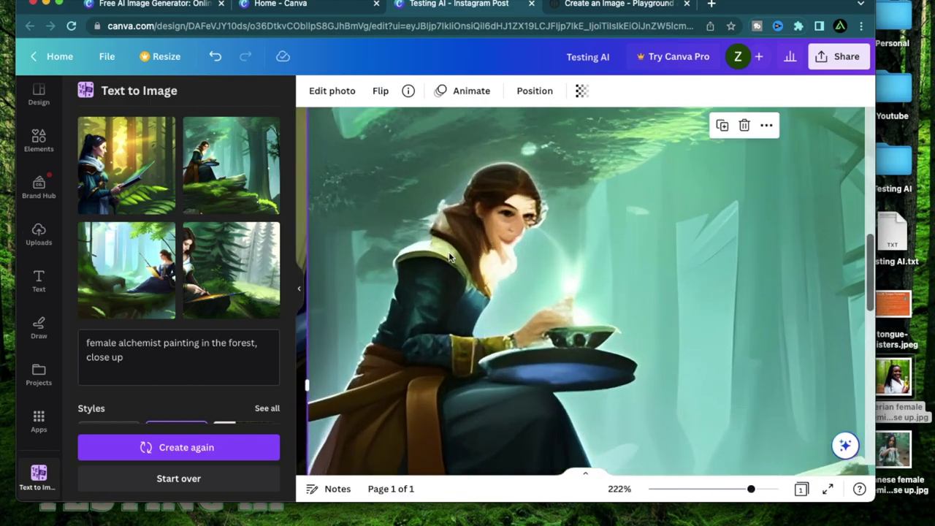
click(228, 285)
Widen the pine-forest image leftward and zoom out to see the whole page.
scroll(485, 276, down, 4)
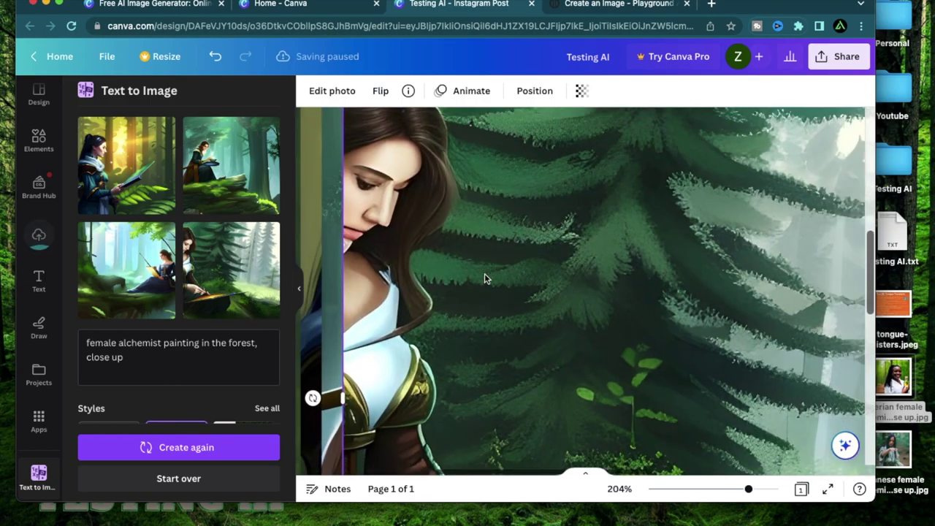
scroll(484, 276, down, 3)
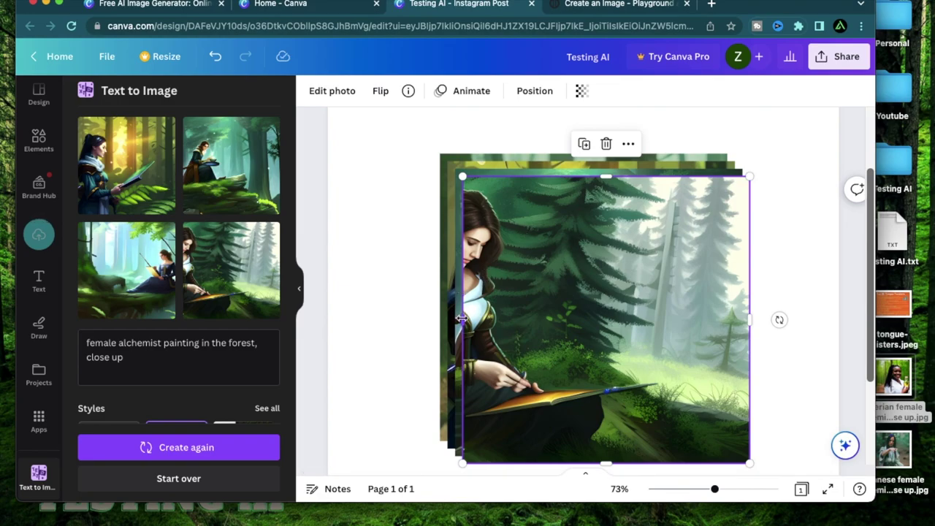
drag(462, 319, 387, 319)
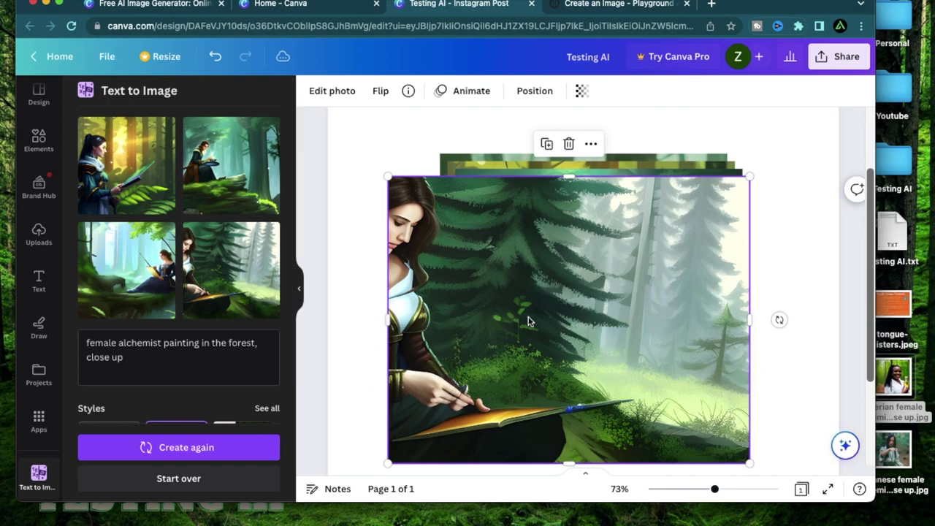
key(super+minus)
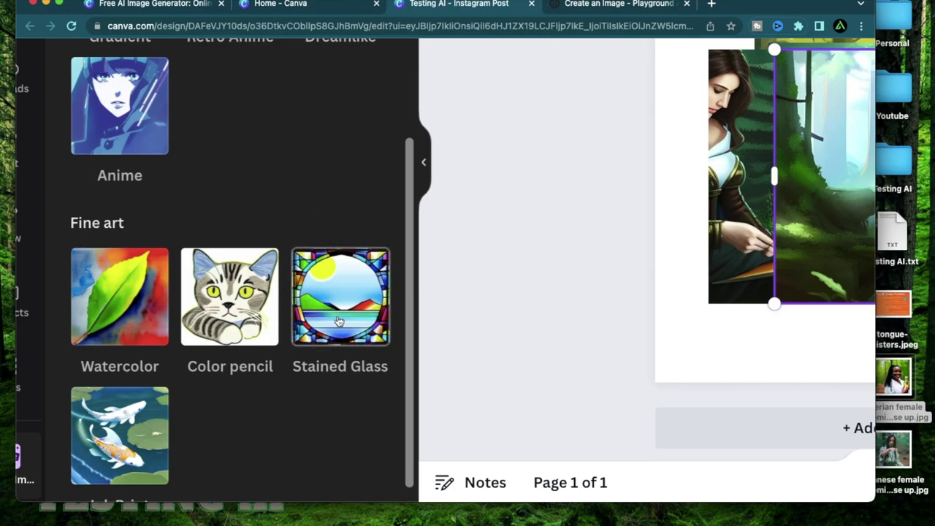
Generate Stained Glass-style alchemist images and add one to the design.
click(343, 313)
click(278, 415)
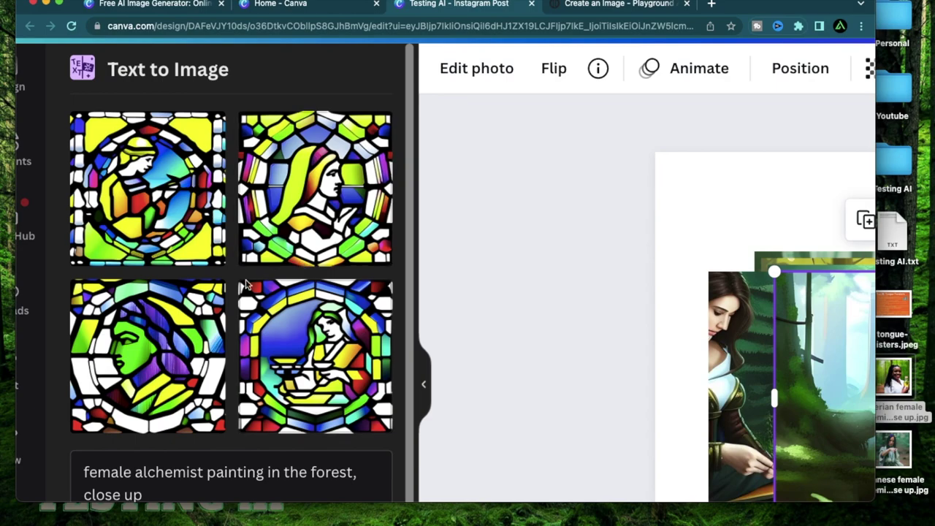
click(267, 239)
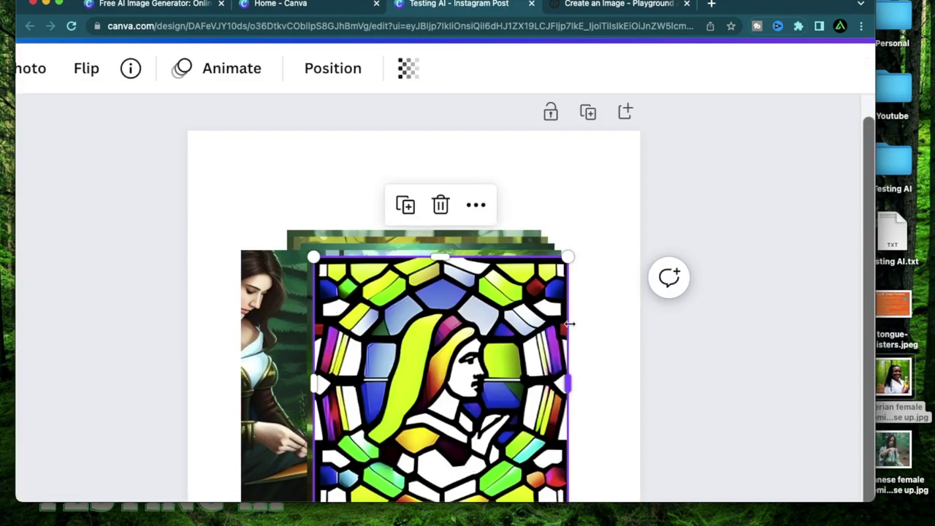
scroll(738, 246, down, 3)
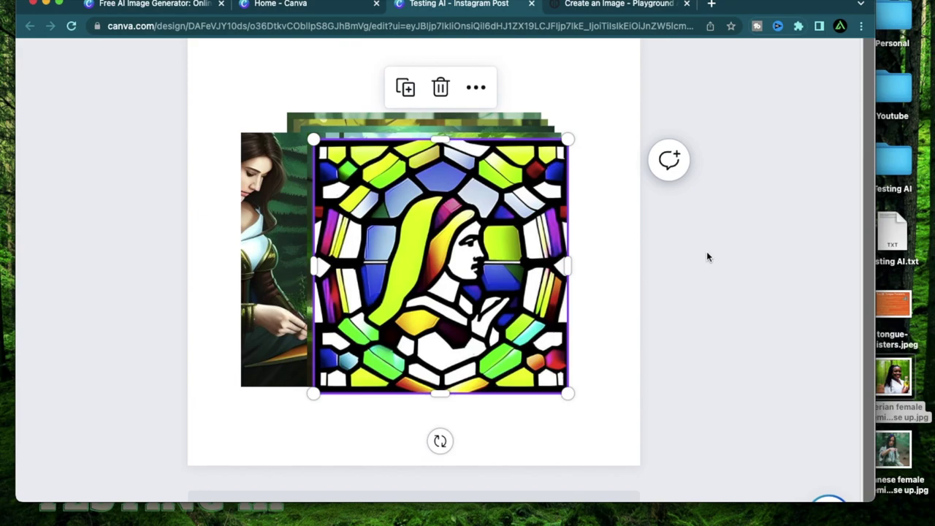
scroll(706, 257, up, 3)
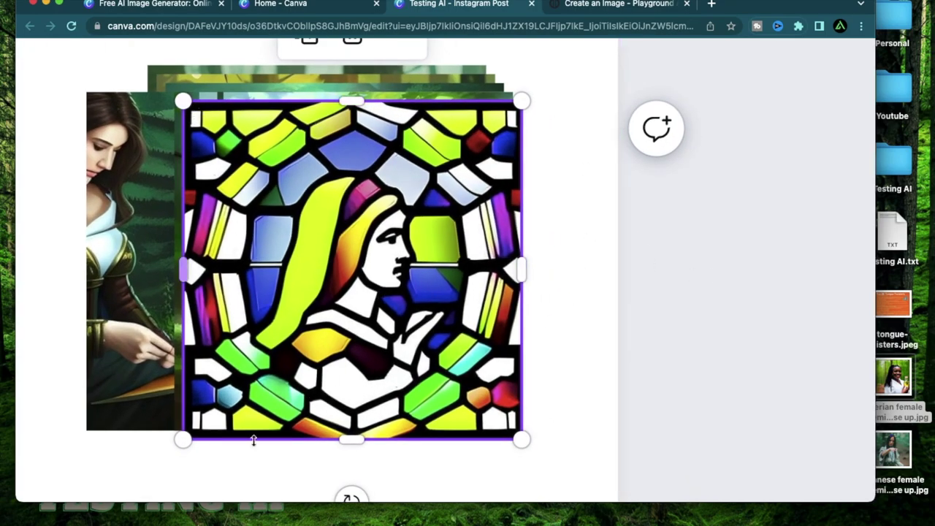
scroll(401, 246, down, 5)
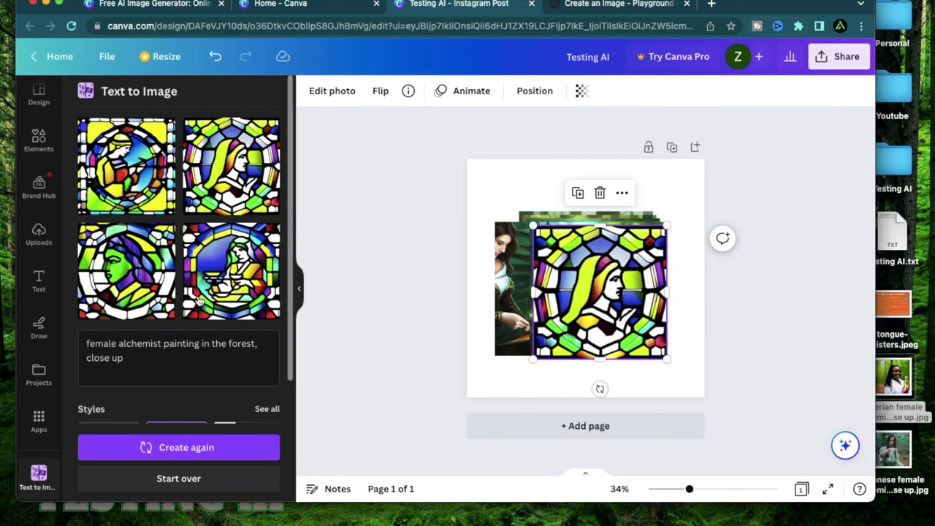
Add the green-faced stained-glass portrait on top of the image stack.
click(117, 274)
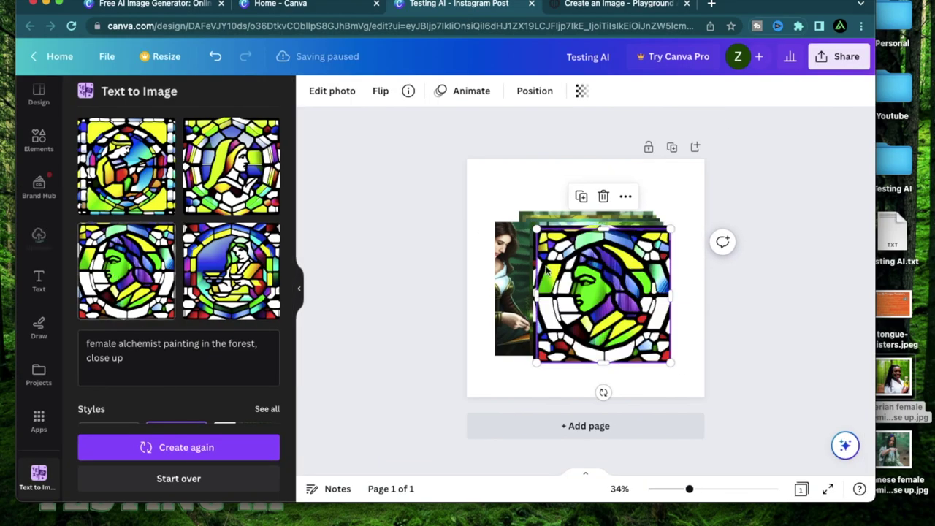
scroll(561, 296, up, 4)
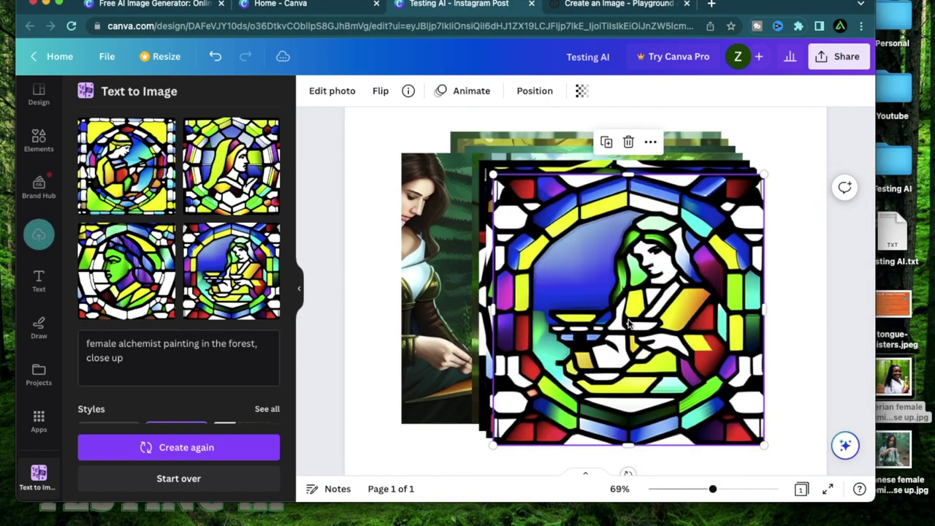
scroll(628, 325, up, 5)
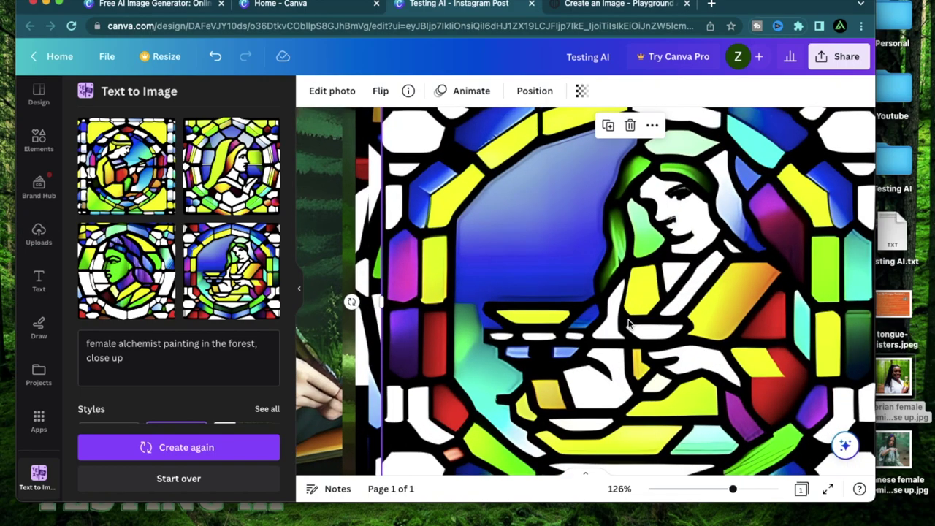
click(150, 286)
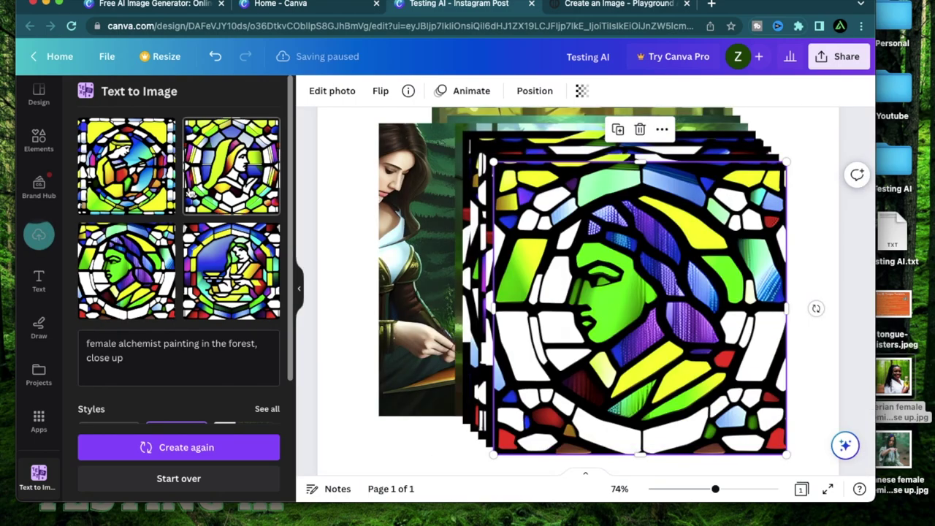
scroll(229, 300, down, 3)
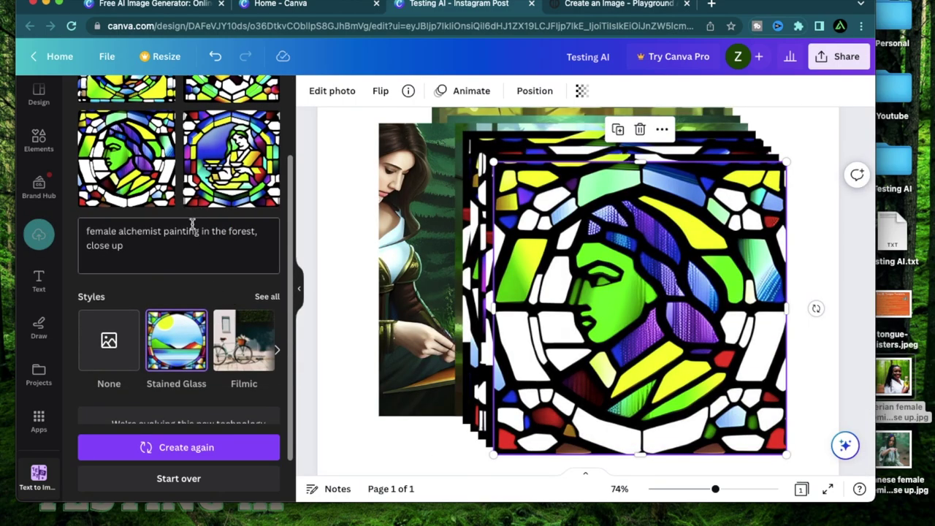
scroll(192, 224, up, 3)
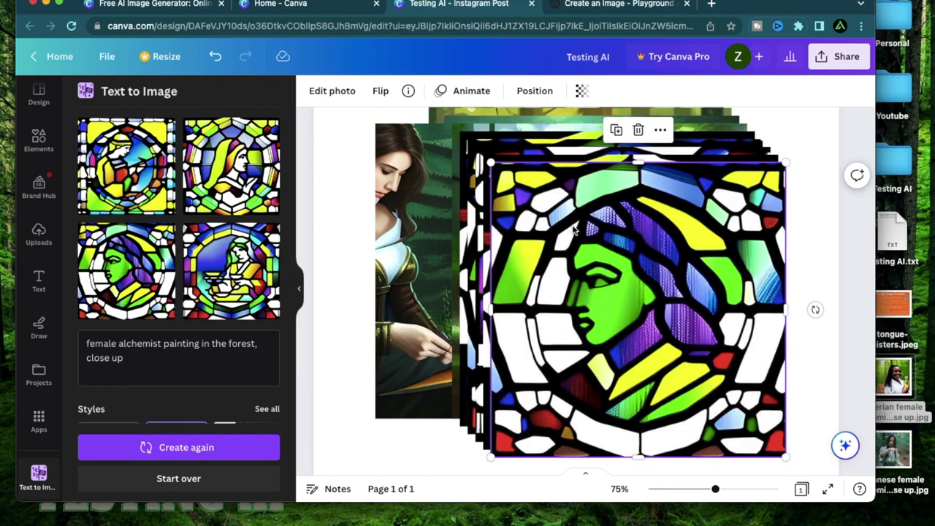
Drag the green-faced image toward the collage's centre, undoing a stray move of the other image.
drag(575, 230, 524, 269)
drag(472, 292, 488, 255)
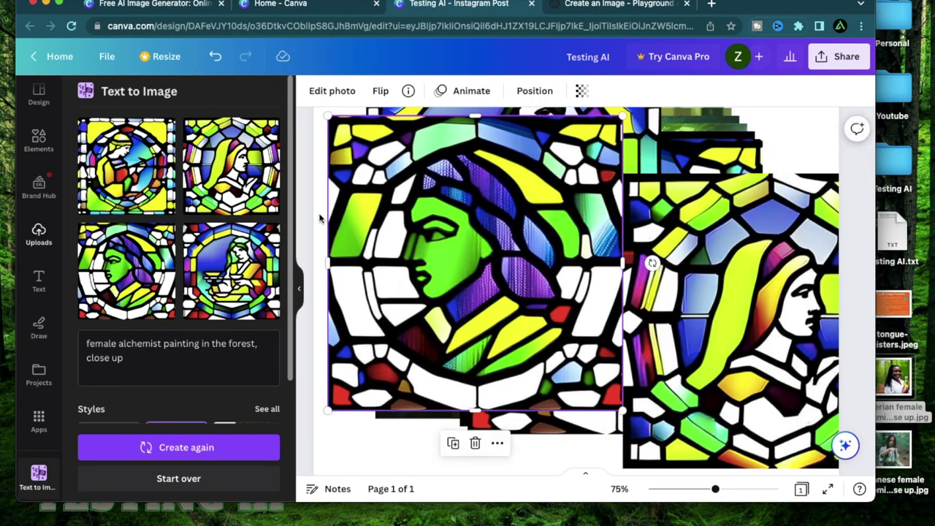
drag(453, 282, 475, 293)
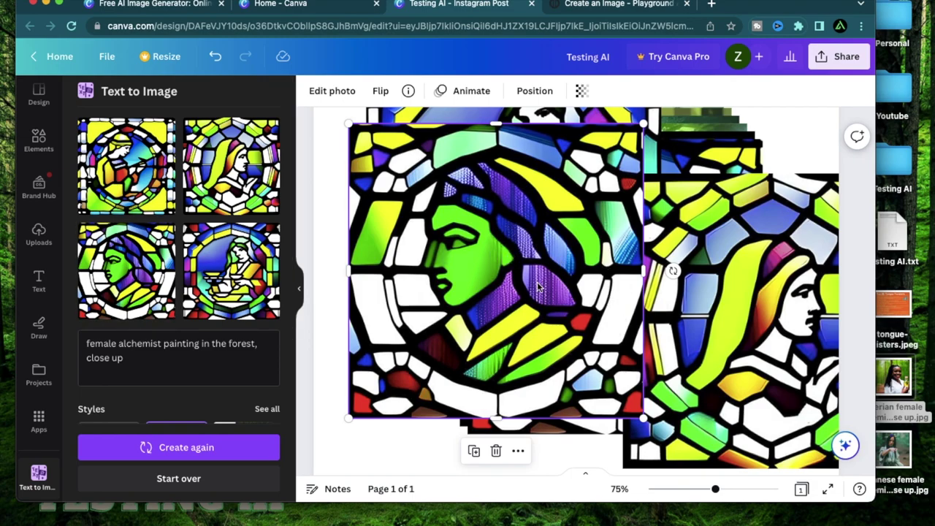
drag(577, 276, 448, 328)
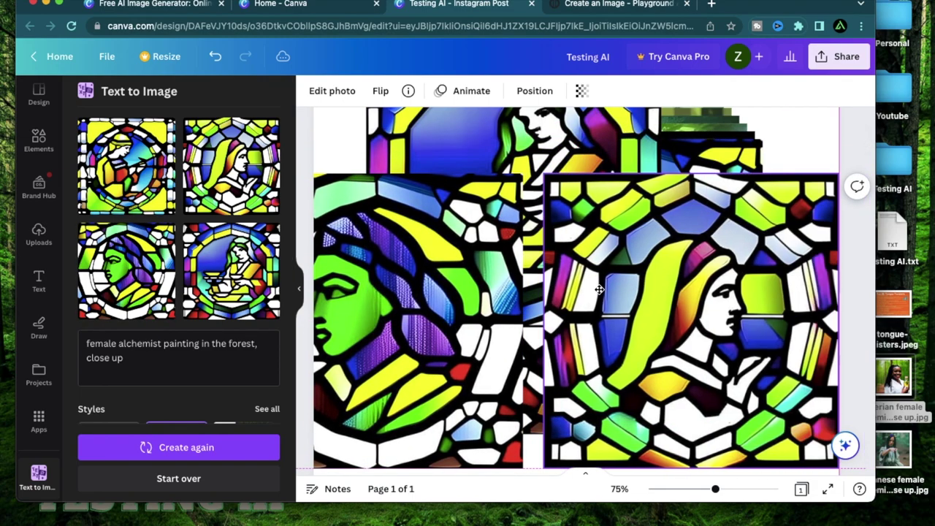
drag(612, 161, 768, 224)
key(super+z)
key(super+z)
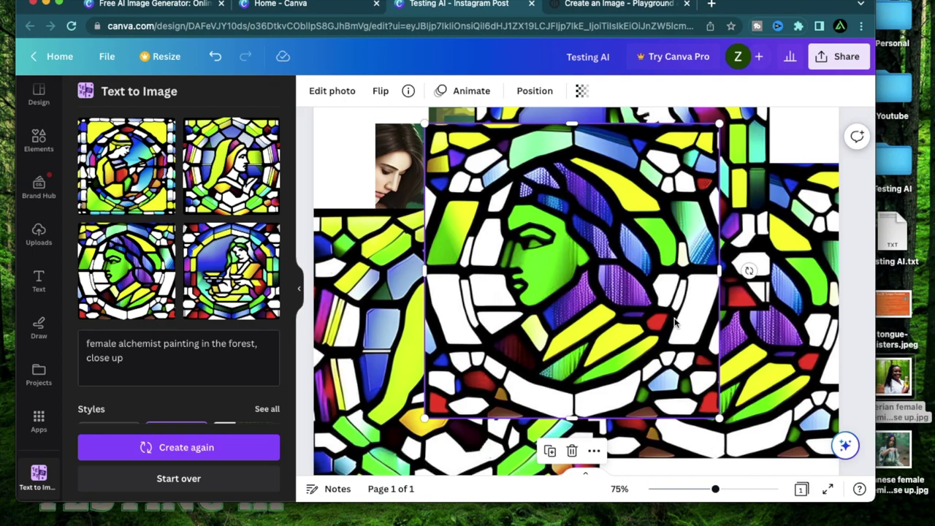
drag(676, 321, 643, 312)
Place the forest-woman upload on the right side of the collage.
click(38, 233)
scroll(190, 303, down, 3)
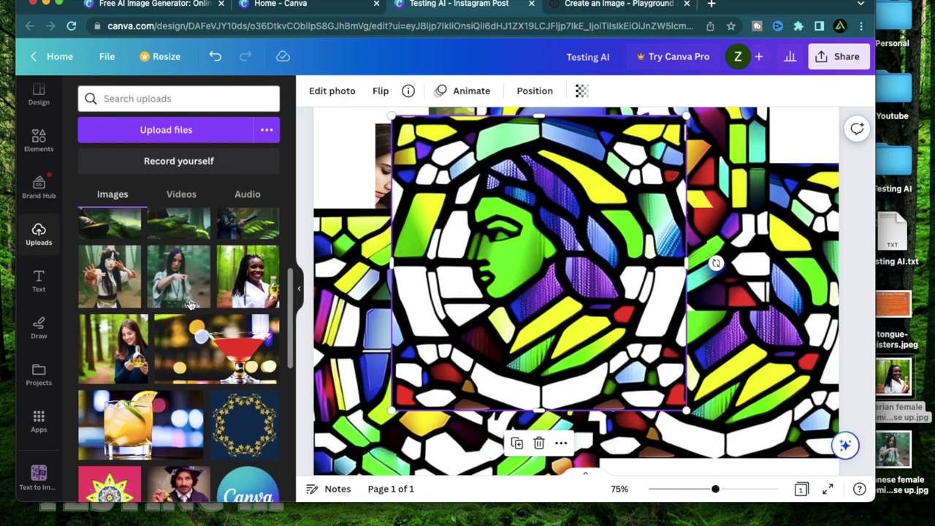
scroll(190, 303, up, 2)
drag(256, 305, 587, 284)
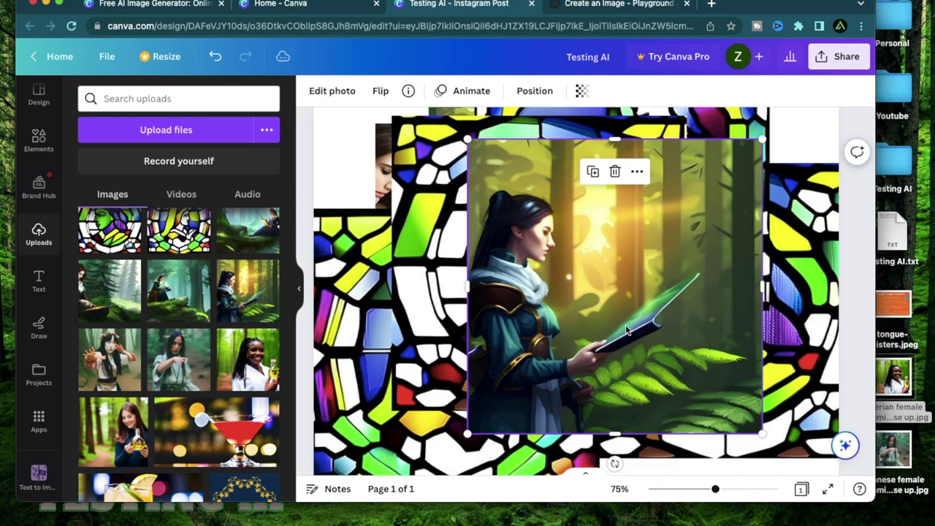
drag(548, 263, 733, 232)
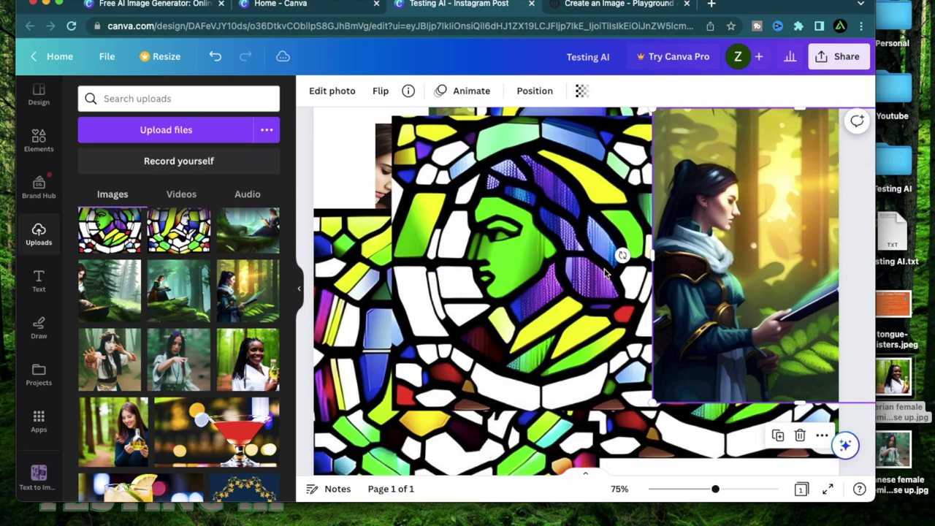
Select the green-faced stained-glass image, nudge it left, and delete it.
click(573, 310)
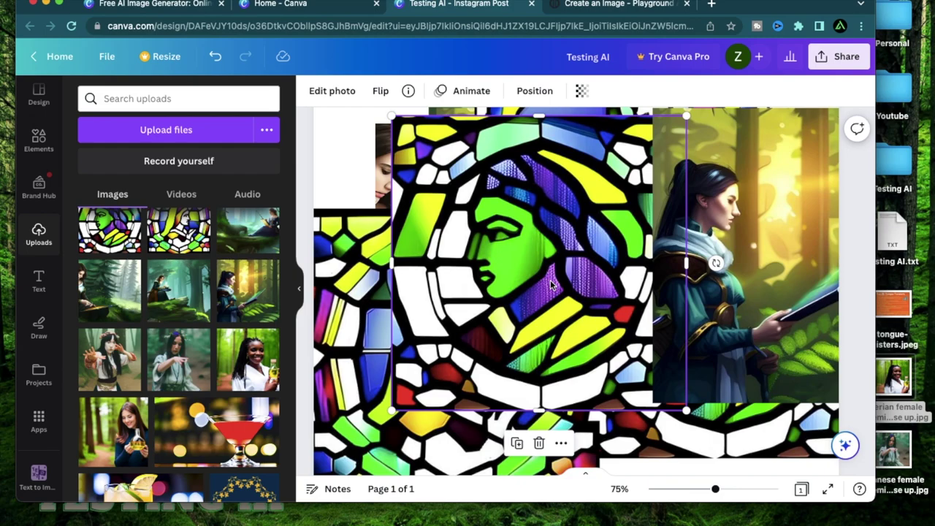
drag(544, 286, 498, 305)
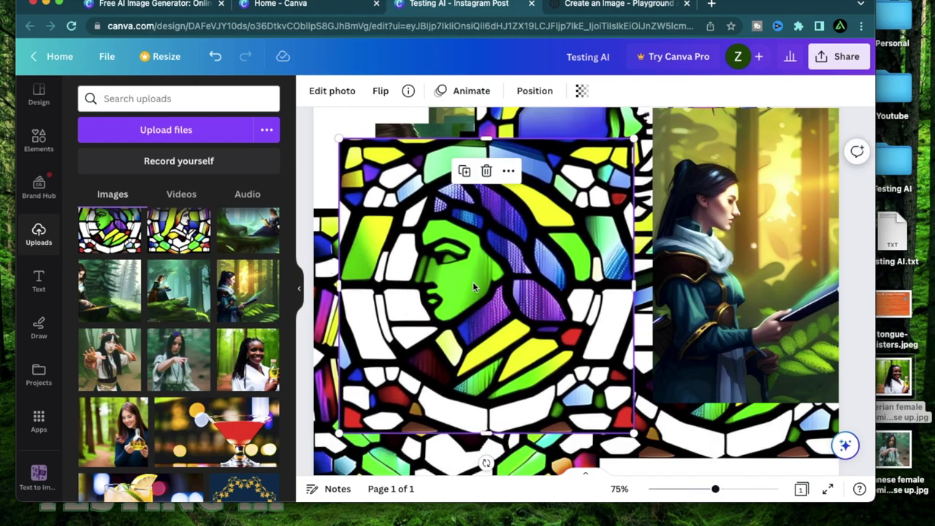
click(486, 170)
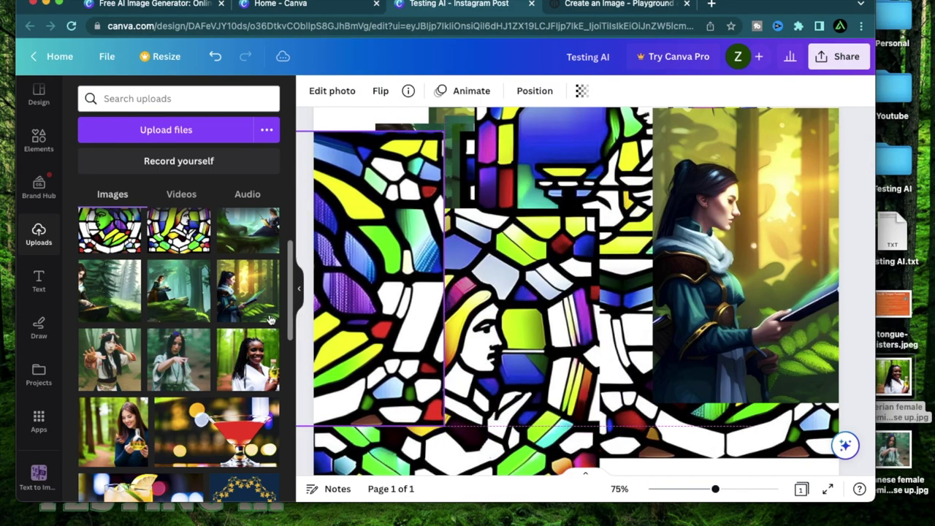
click(486, 158)
key(ctrl+z)
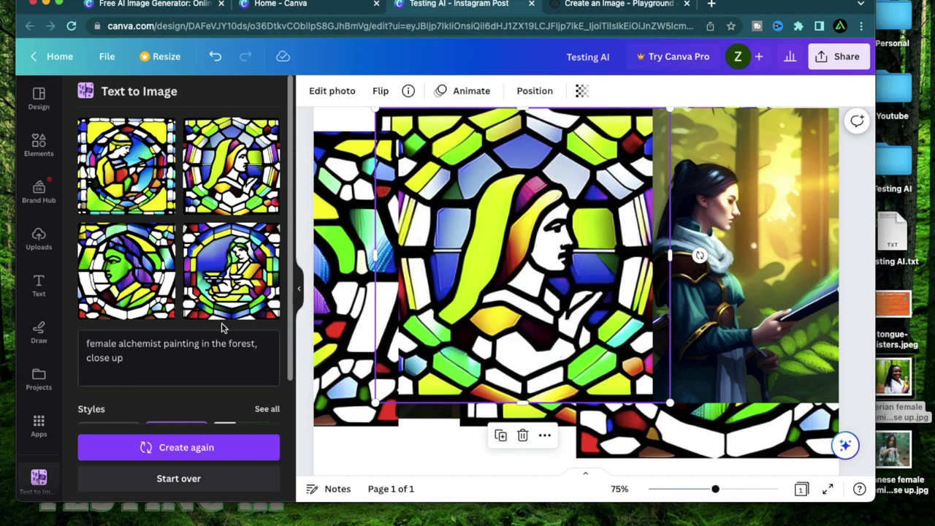
click(254, 347)
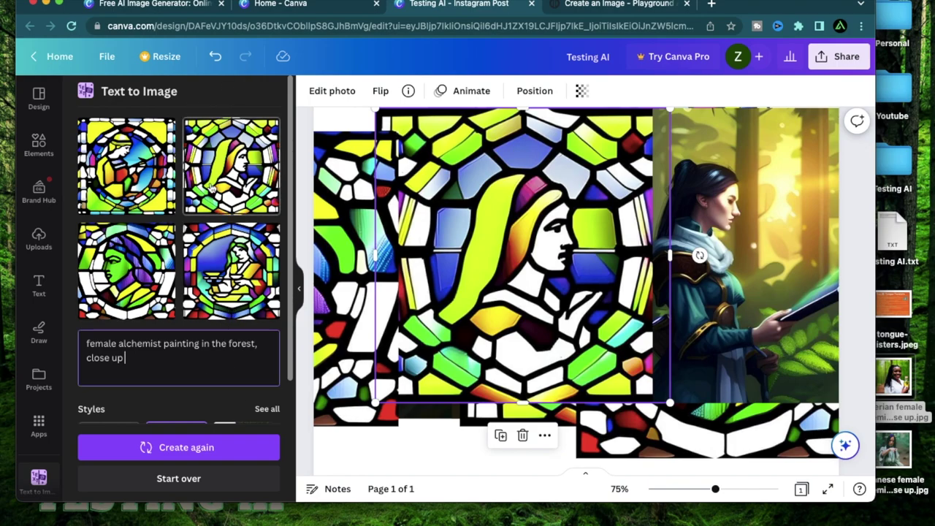
scroll(182, 307, down, 3)
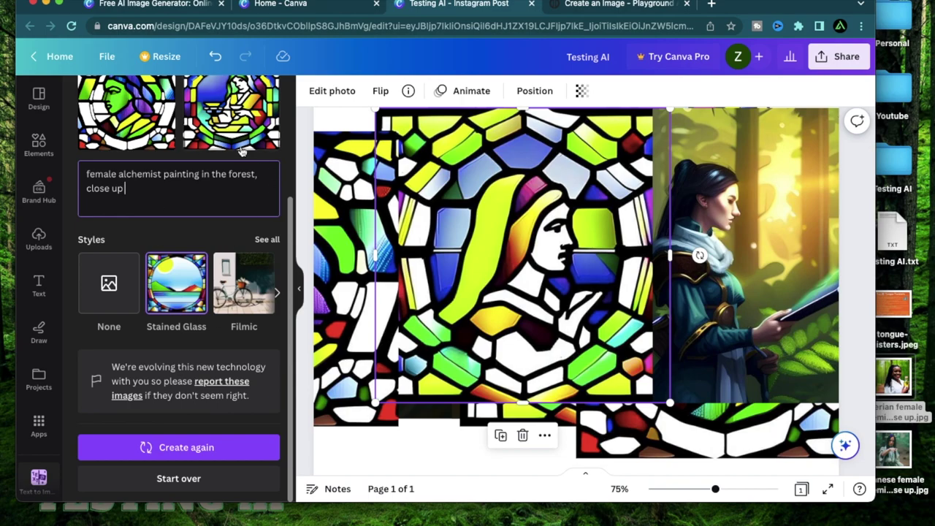
click(267, 241)
scroll(226, 365, down, 3)
scroll(244, 236, down, 1)
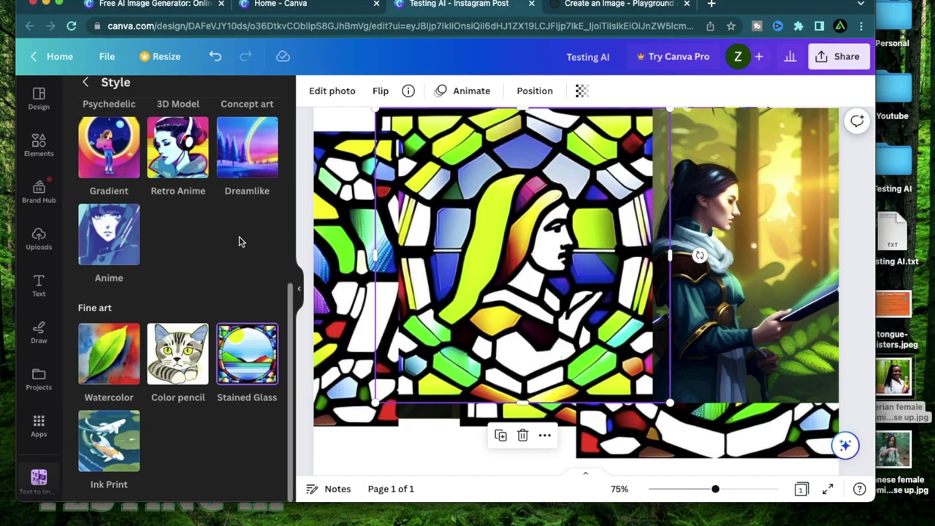
scroll(241, 241, up, 6)
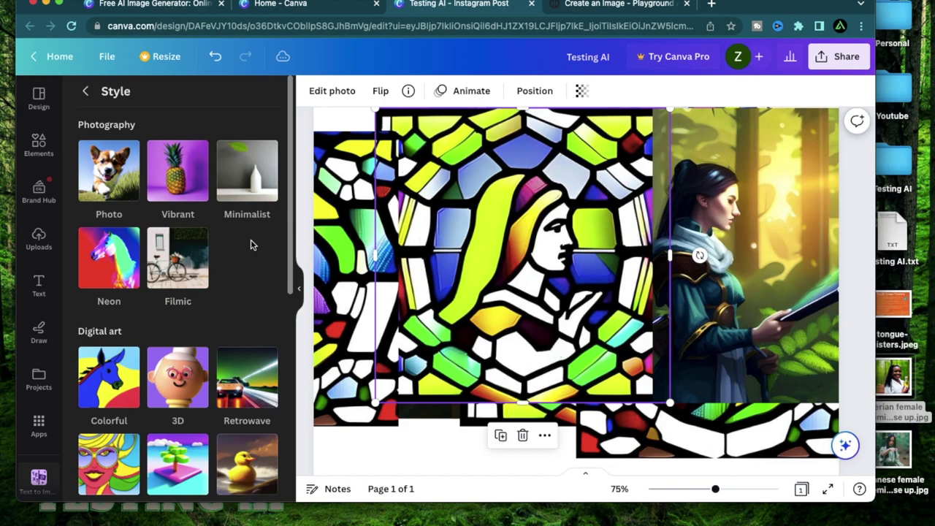
scroll(251, 245, down, 8)
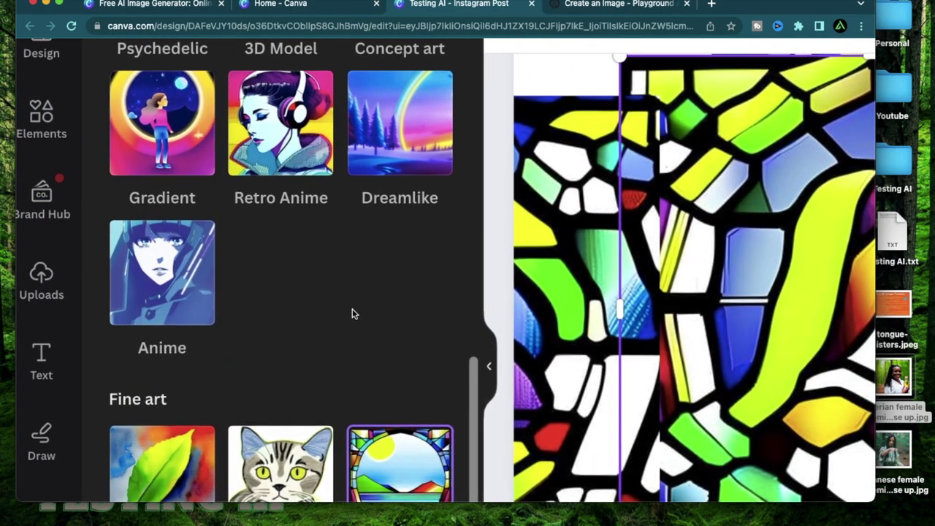
scroll(355, 313, down, 3)
scroll(274, 102, up, 6)
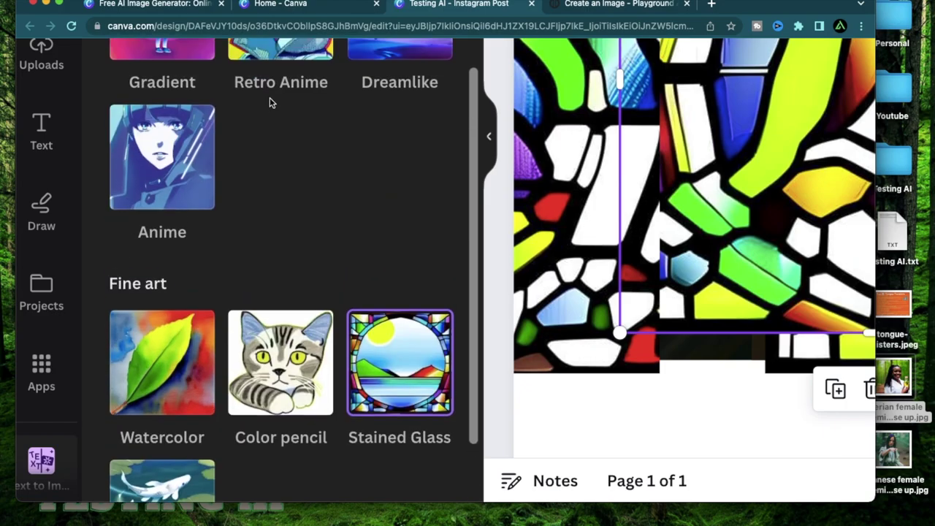
scroll(270, 103, up, 5)
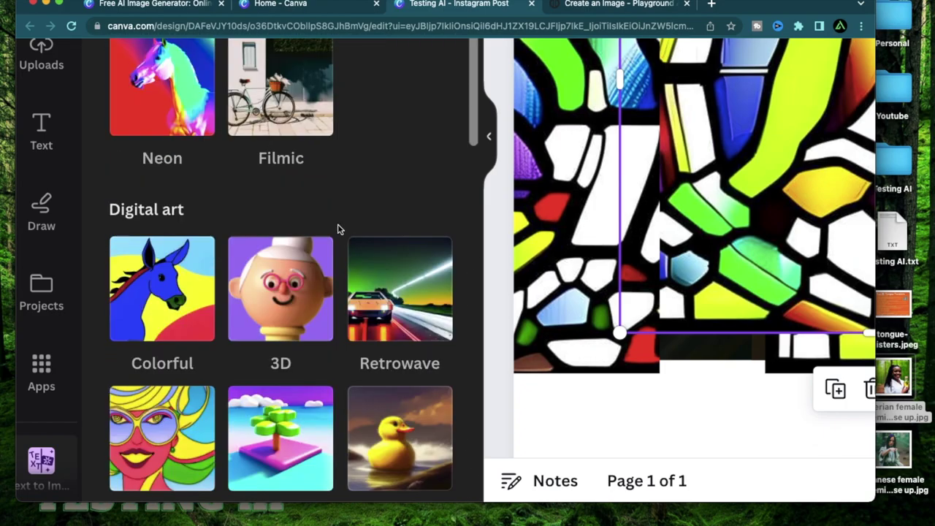
scroll(330, 148, up, 1)
scroll(330, 148, up, 5)
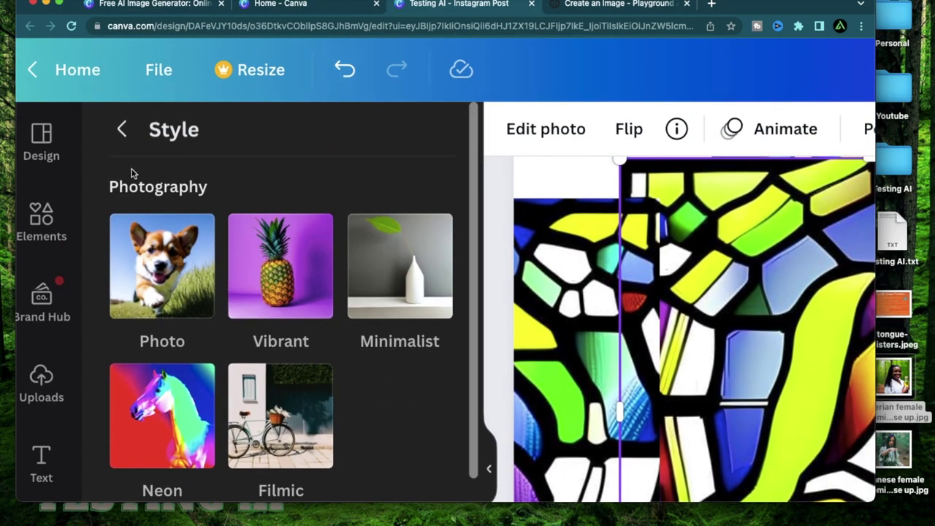
scroll(360, 360, down, 5)
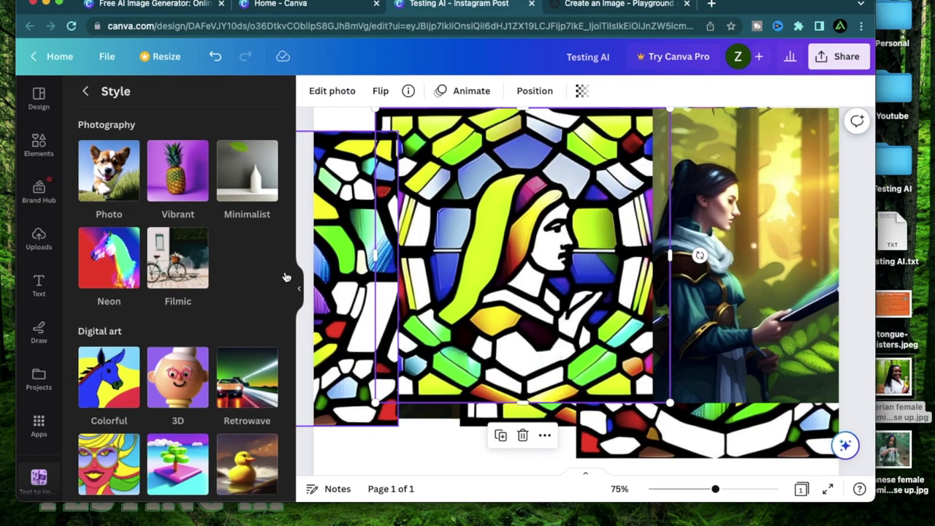
scroll(157, 189, down, 1)
click(157, 188)
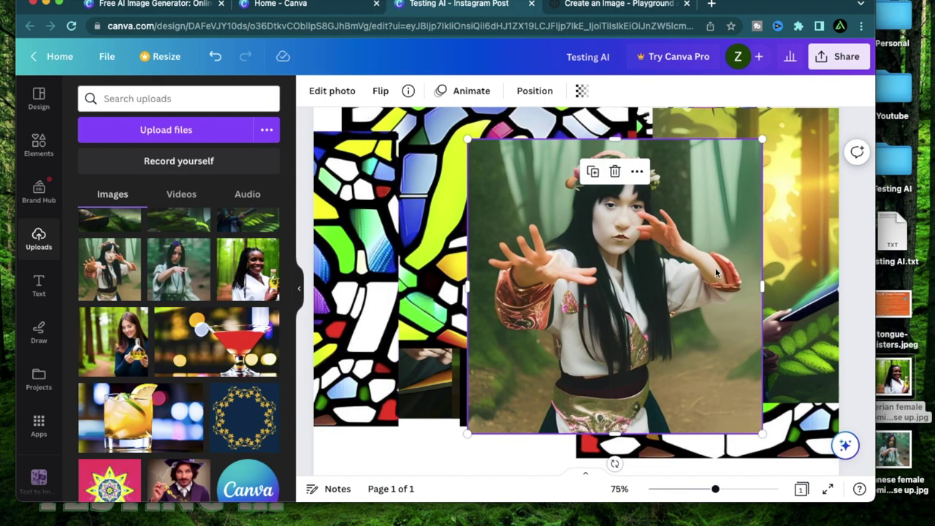
Remove the just-added woman photo from the canvas and scroll the uploads list.
key(Delete)
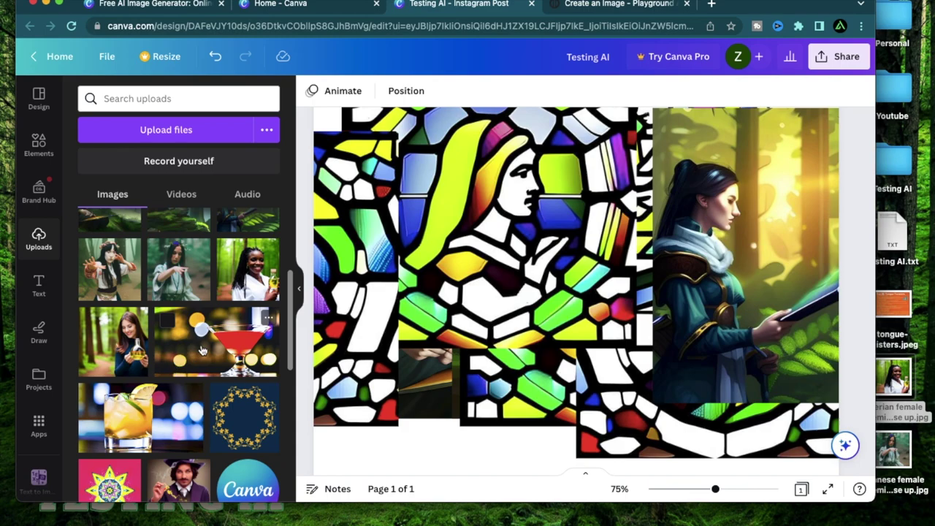
scroll(206, 310, down, 2)
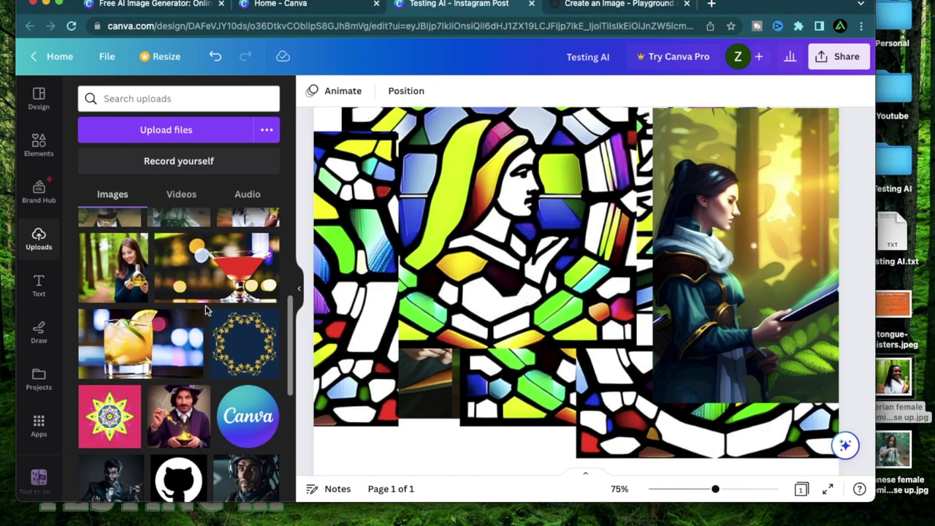
scroll(205, 310, up, 1)
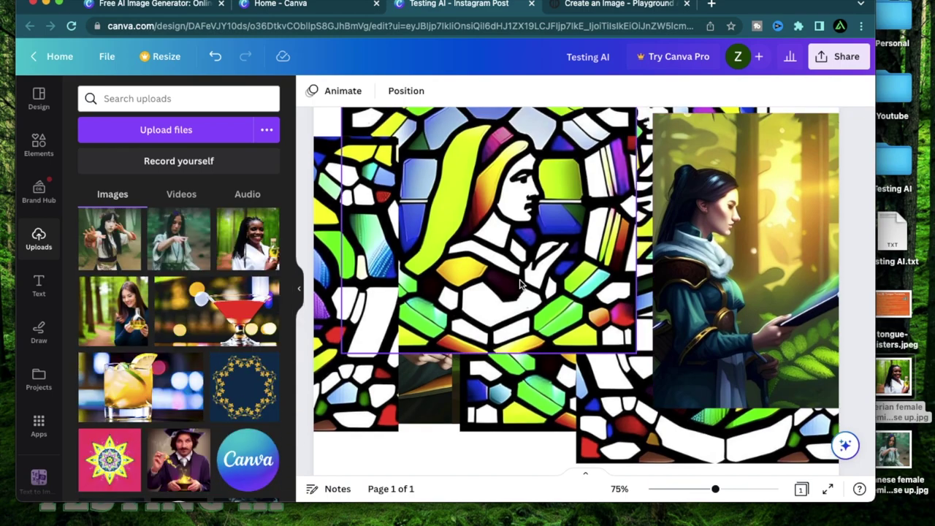